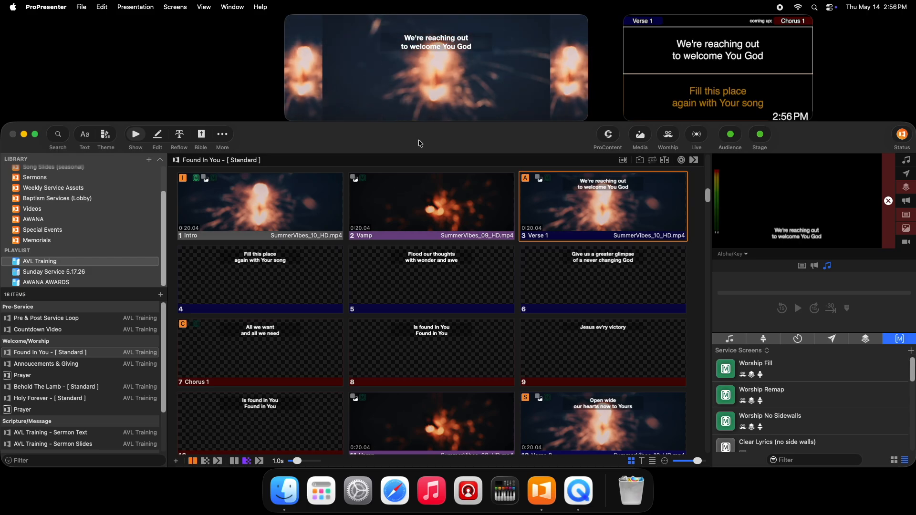
# Open the Center Only Lyrics theme in the theme editor to view its bar variants, and return to the show view.
pyautogui.click(106, 136)
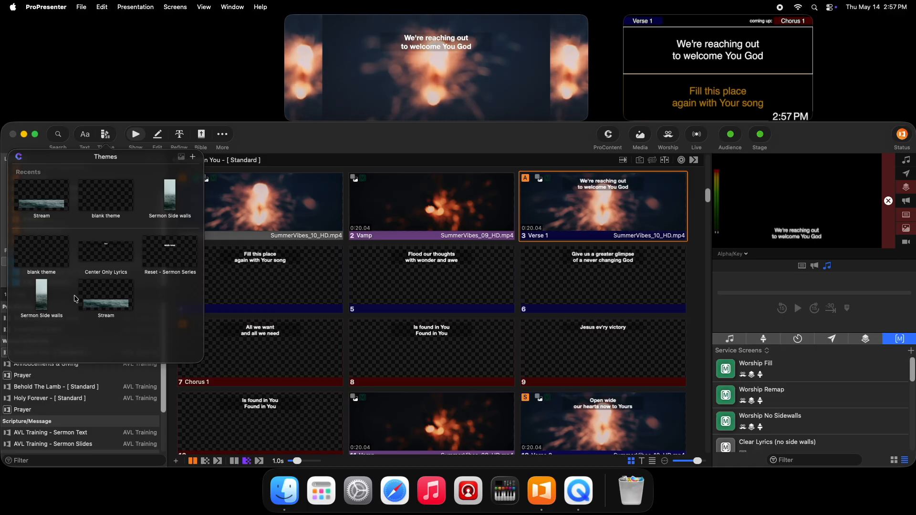
pyautogui.click(105, 251)
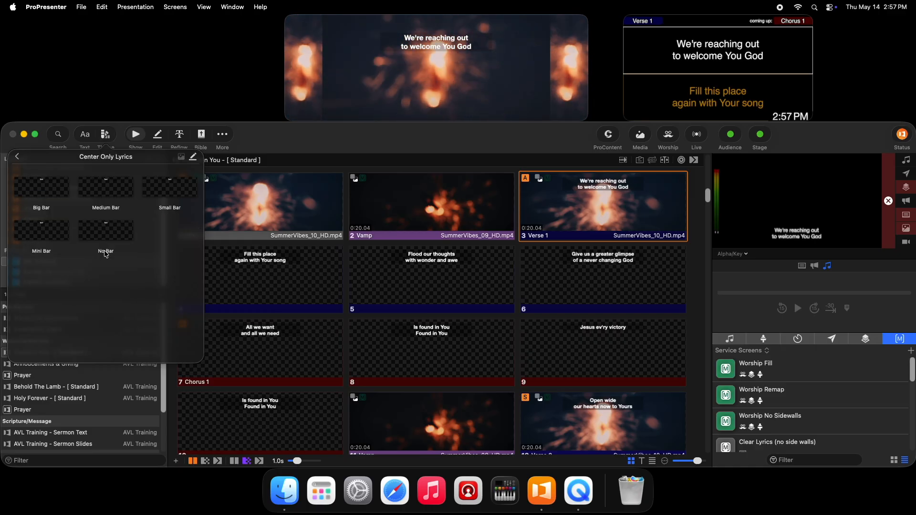
pyautogui.click(193, 157)
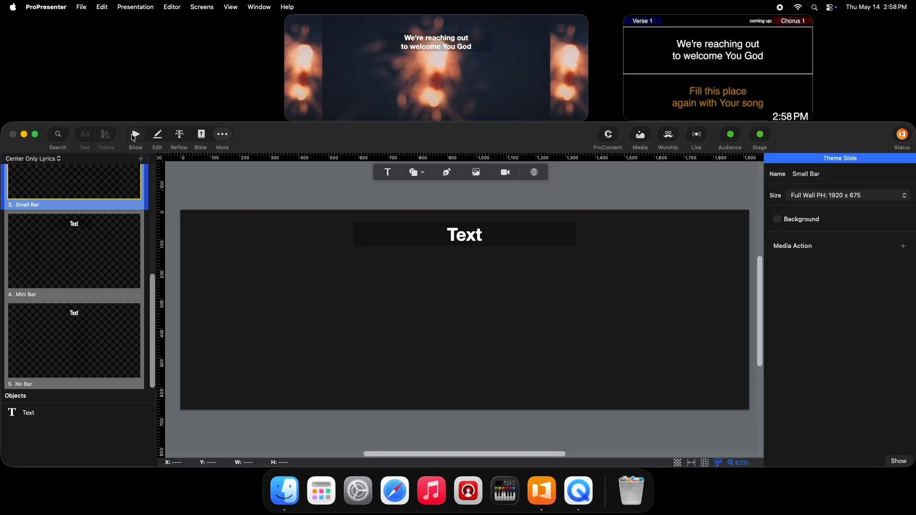
pyautogui.click(134, 137)
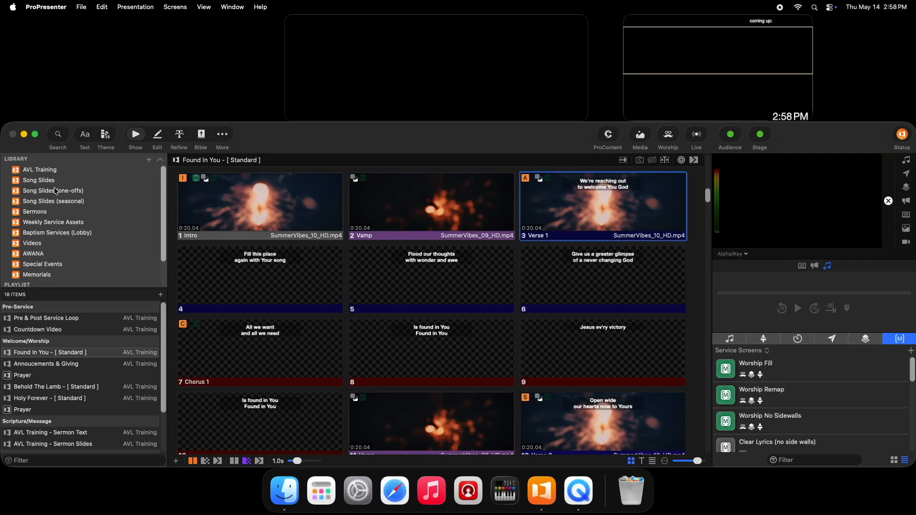
# Open Alas And Did My Saviour Bleed from Song Slides (one-offs), add the Astra_07_HD.mp4 background to its Intro slide and send it live.
pyautogui.click(59, 192)
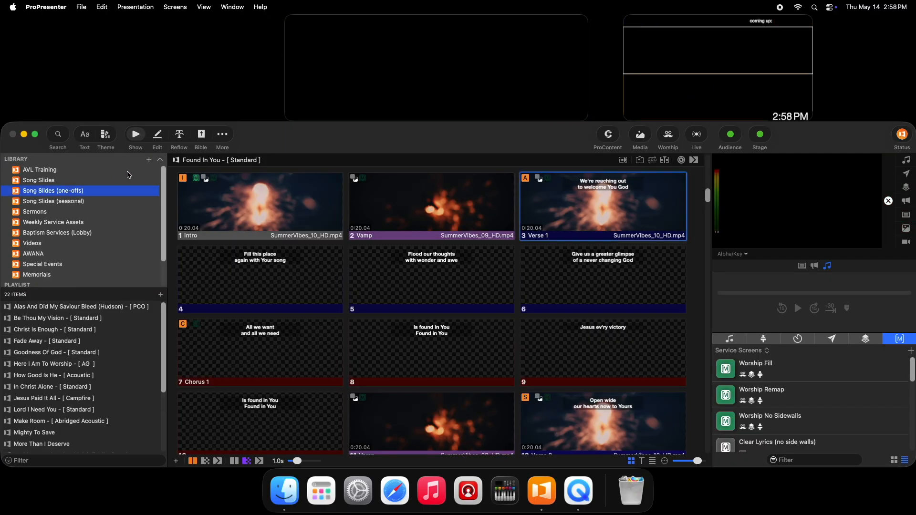
pyautogui.click(86, 306)
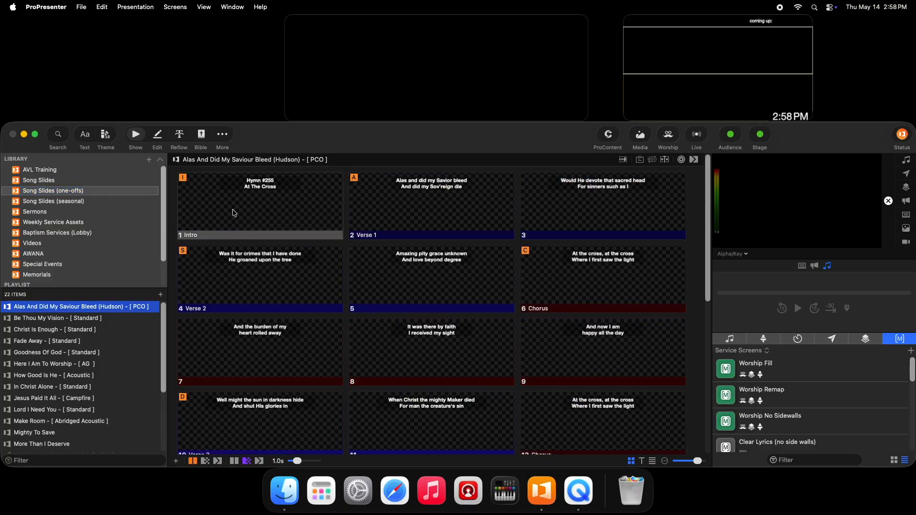
pyautogui.press('super+shift+m')
pyautogui.moveTo(356, 307); pyautogui.dragTo(262, 203)
pyautogui.press('super+shift+m')
pyautogui.click(288, 206)
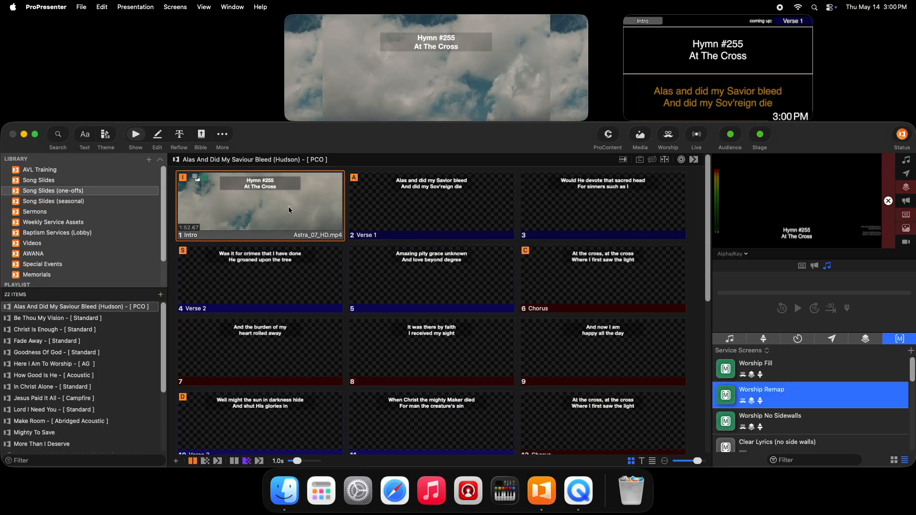
# Apply the No Bar variant of the Center Only Lyrics theme to the Intro slide and send the slide live again.
pyautogui.rightClick(276, 196)
pyautogui.moveTo(324, 240)
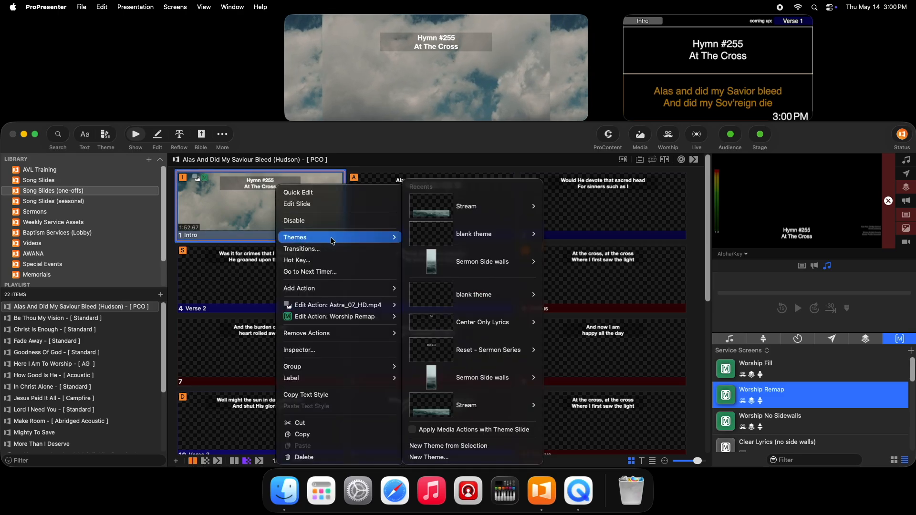
pyautogui.moveTo(487, 327)
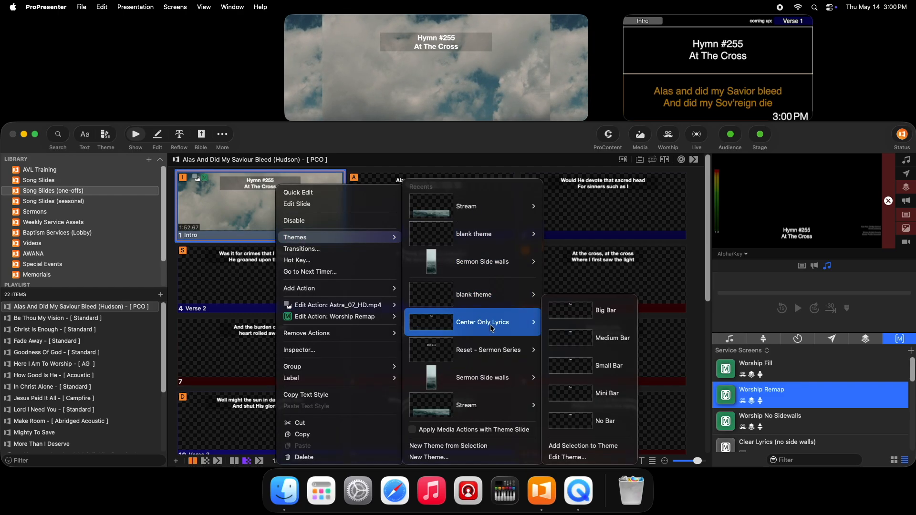
pyautogui.click(605, 420)
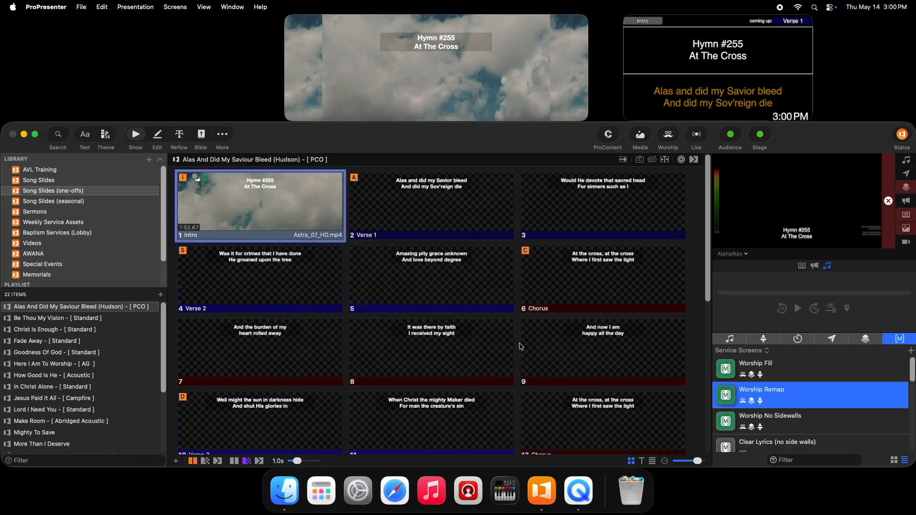
pyautogui.click(262, 197)
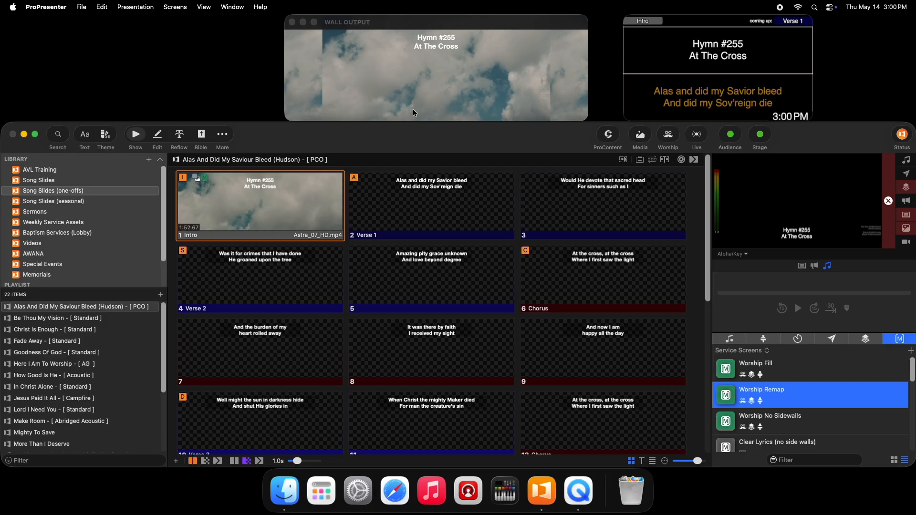
# Switch the Intro slide to the Mini Bar variant of the Center Only Lyrics theme.
pyautogui.rightClick(267, 199)
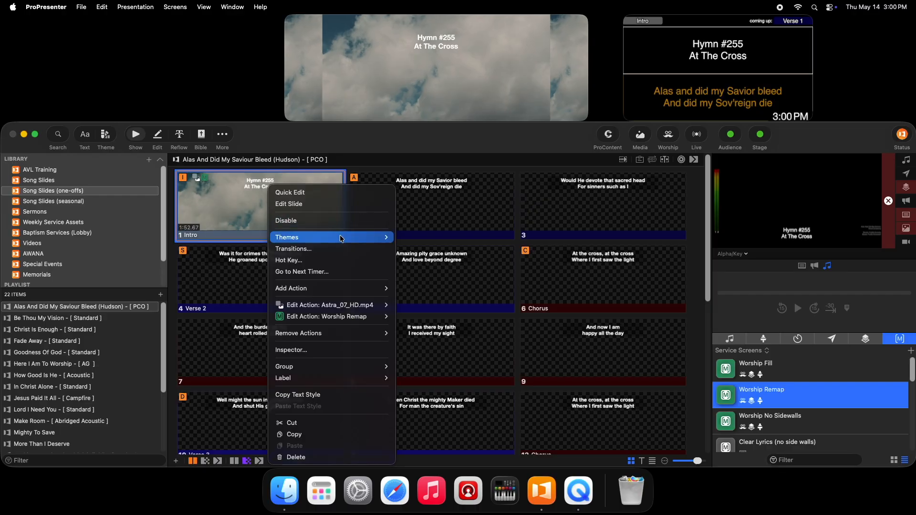
pyautogui.moveTo(377, 237)
pyautogui.moveTo(405, 260)
pyautogui.moveTo(503, 205)
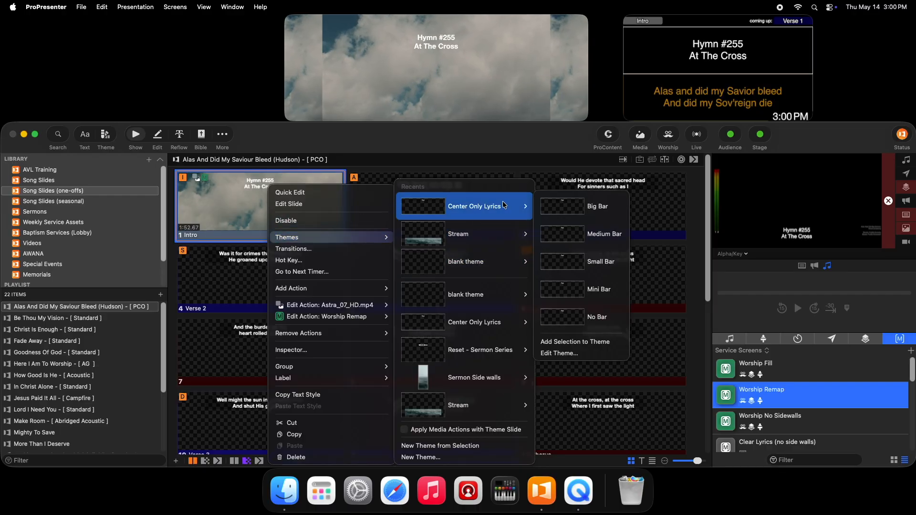
pyautogui.click(597, 289)
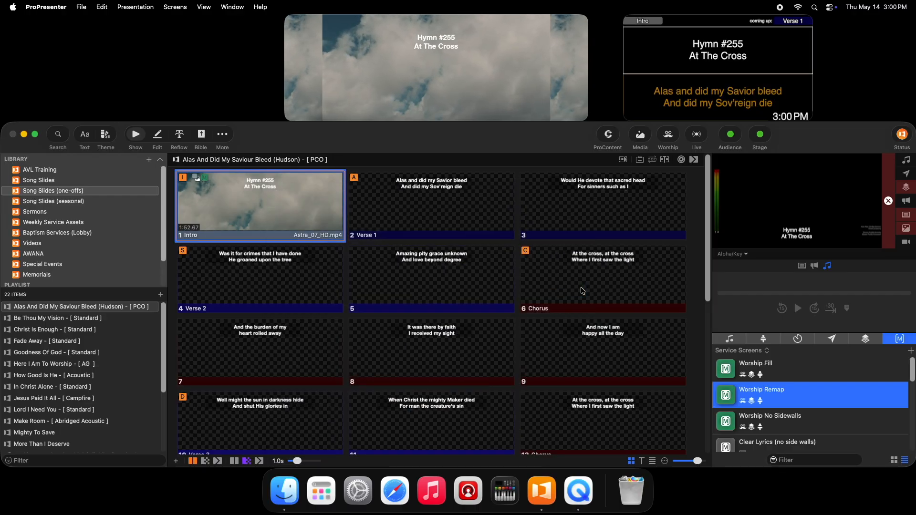
# Try the Big Bar variant of the Center Only Lyrics theme on the Intro slide.
pyautogui.rightClick(290, 197)
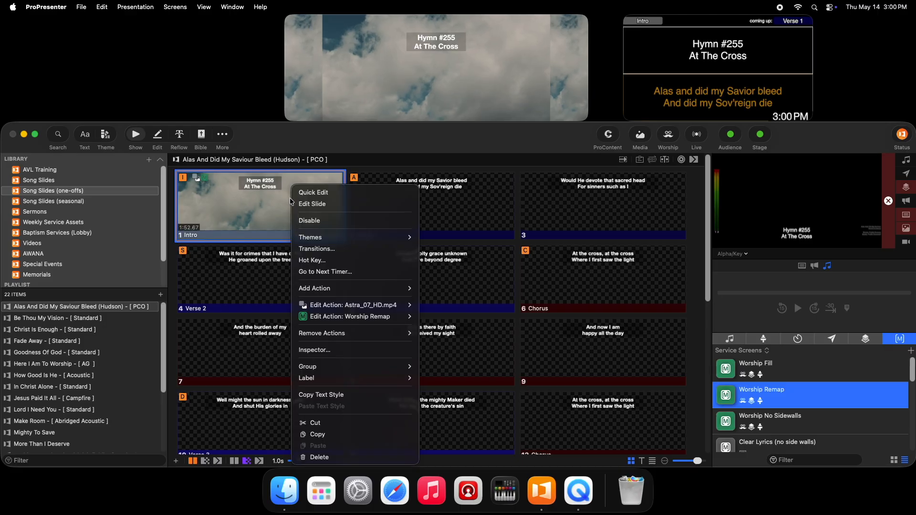
pyautogui.moveTo(395, 242)
pyautogui.moveTo(504, 205)
pyautogui.click(582, 220)
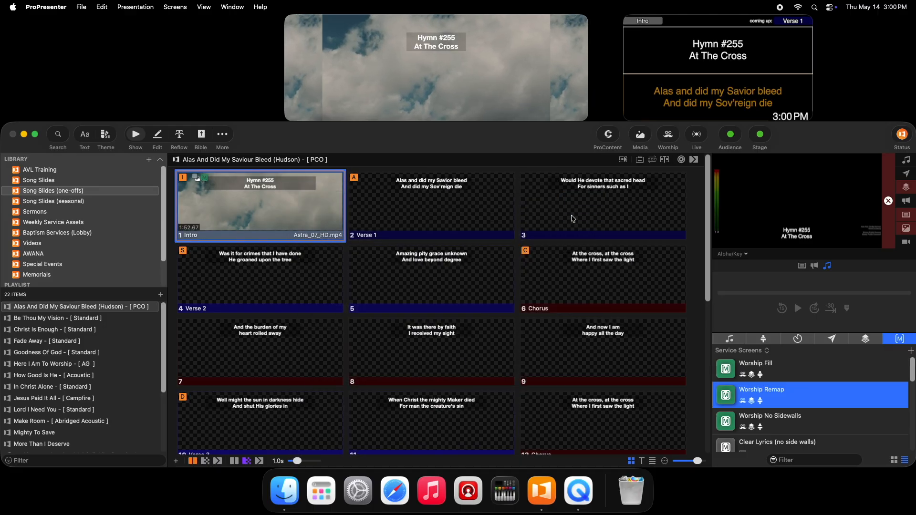
# Set the Intro slide's theme to Center Only Lyrics Mini Bar and send the slide live.
pyautogui.rightClick(304, 200)
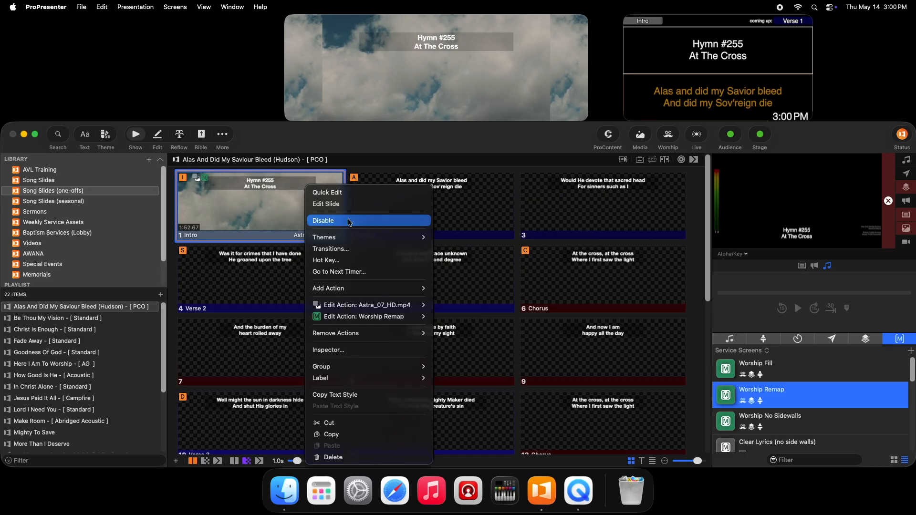
pyautogui.moveTo(333, 237)
pyautogui.moveTo(525, 232)
pyautogui.moveTo(539, 210)
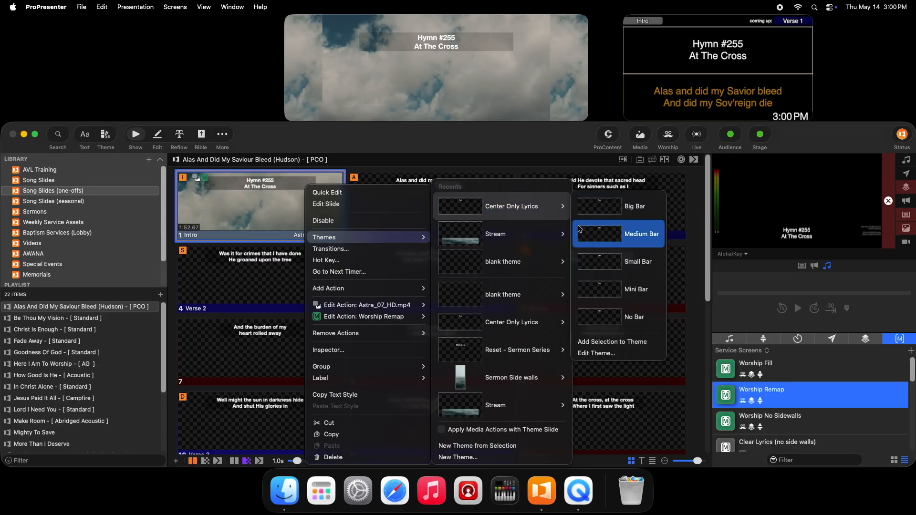
pyautogui.click(602, 286)
pyautogui.click(295, 221)
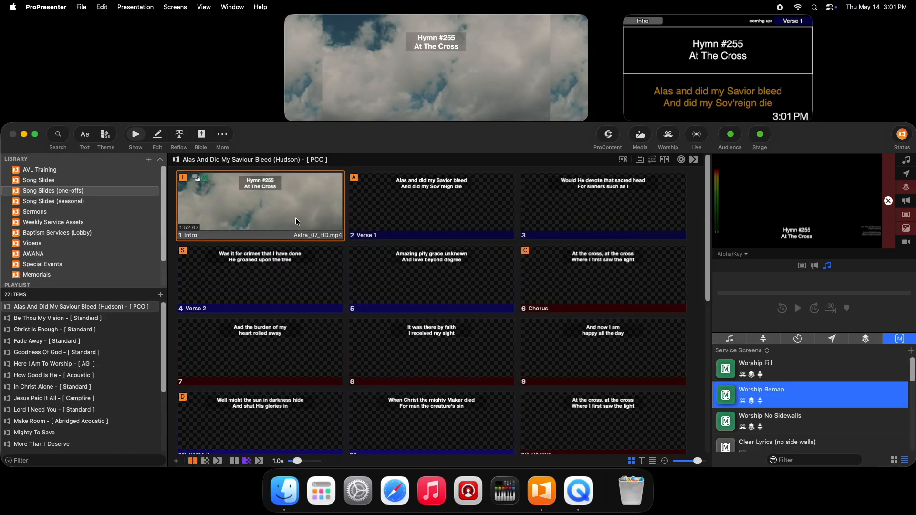
# Send the first Verse 1 slide live and apply the Center Only Lyrics theme's Big Bar variant to it.
pyautogui.click(418, 211)
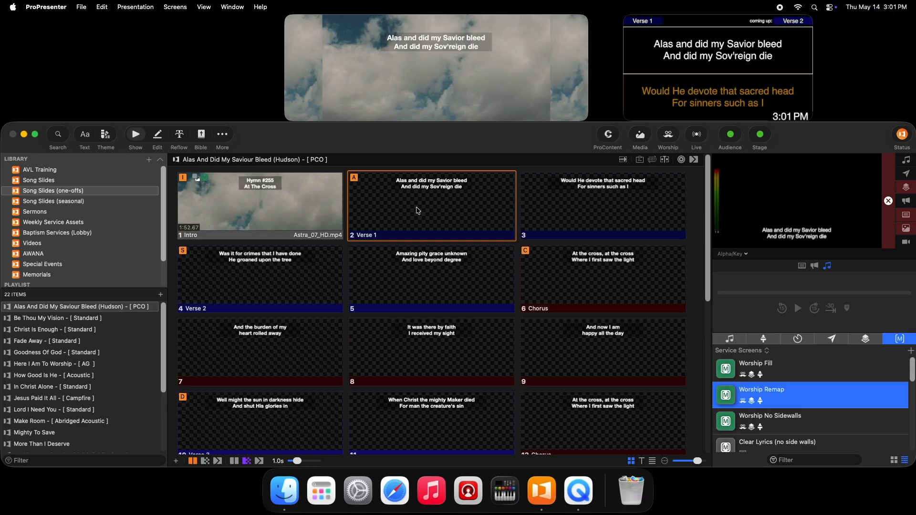
pyautogui.rightClick(418, 211)
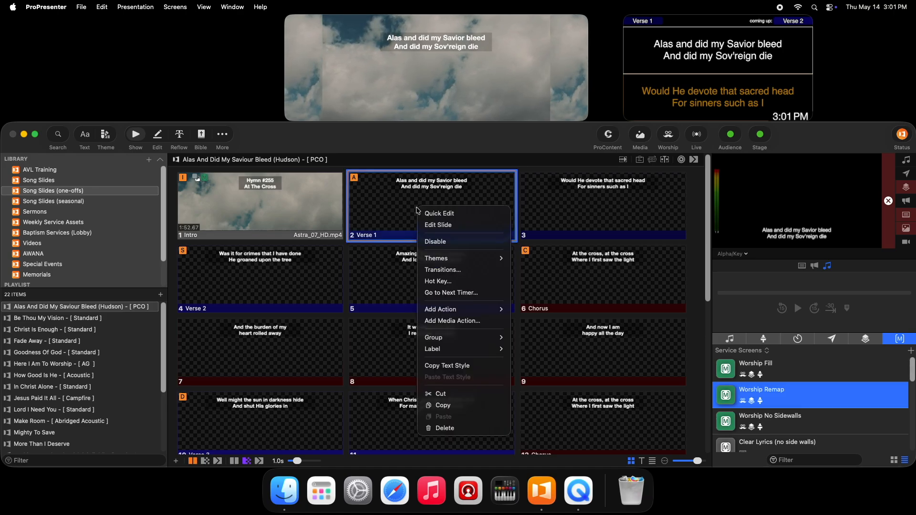
pyautogui.moveTo(493, 262)
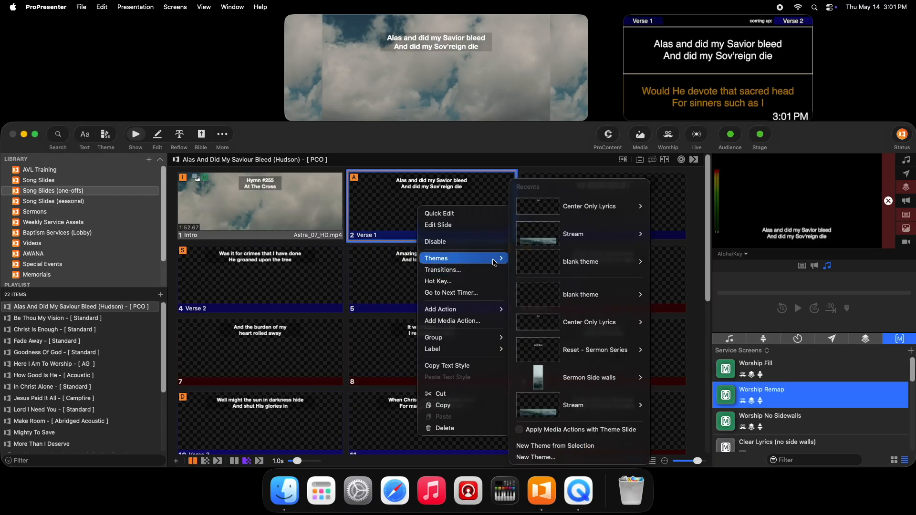
pyautogui.click(624, 207)
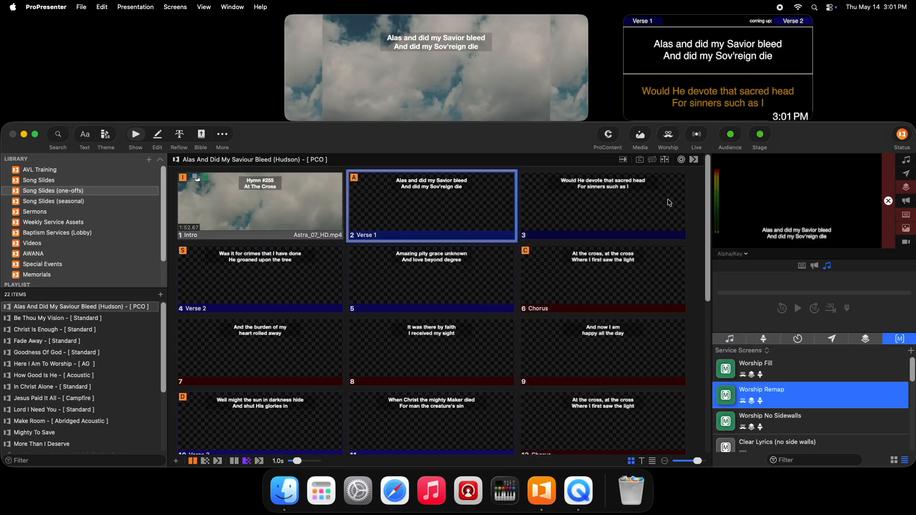
# Change the first Verse 1 slide to the Medium Bar variant of the Center Only Lyrics theme.
pyautogui.rightClick(473, 196)
pyautogui.moveTo(537, 252)
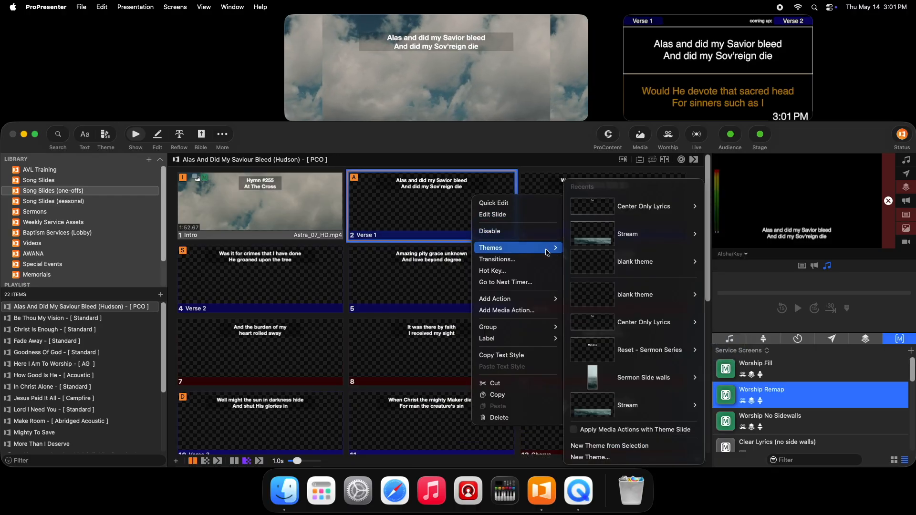
pyautogui.moveTo(653, 212)
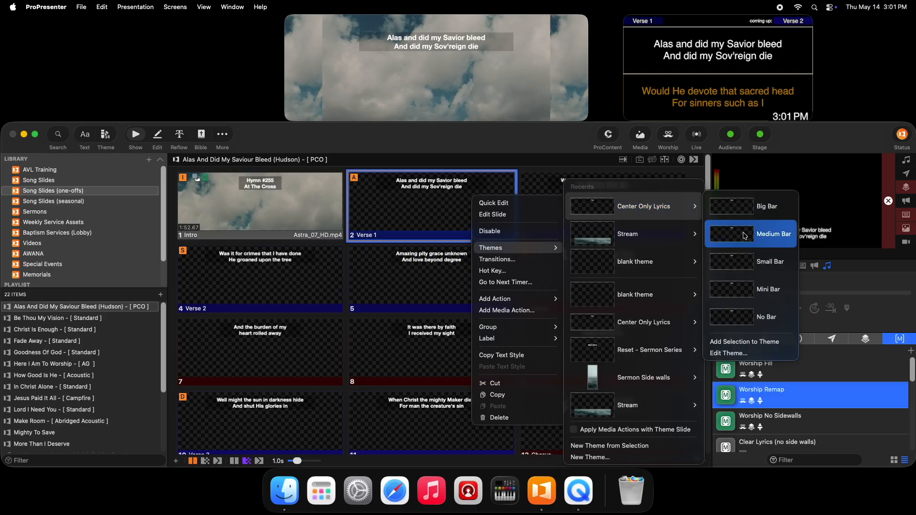
pyautogui.click(747, 215)
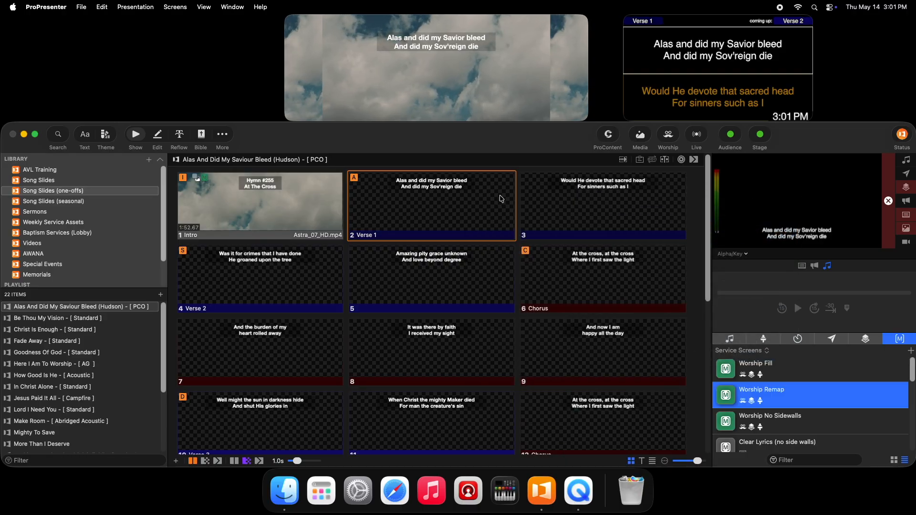
# Try the Center Only Lyrics Small Bar variant on the first Verse 1 slide and send it live.
pyautogui.rightClick(432, 202)
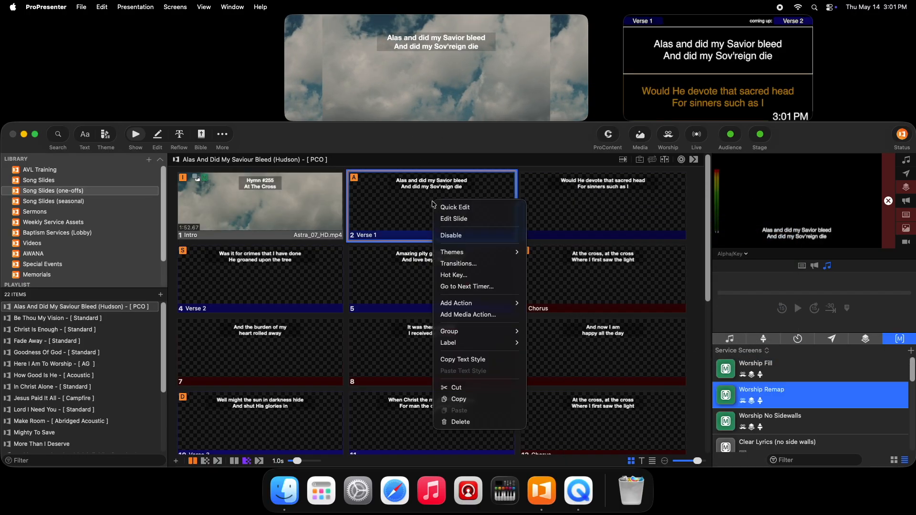
pyautogui.moveTo(491, 253)
pyautogui.moveTo(641, 208)
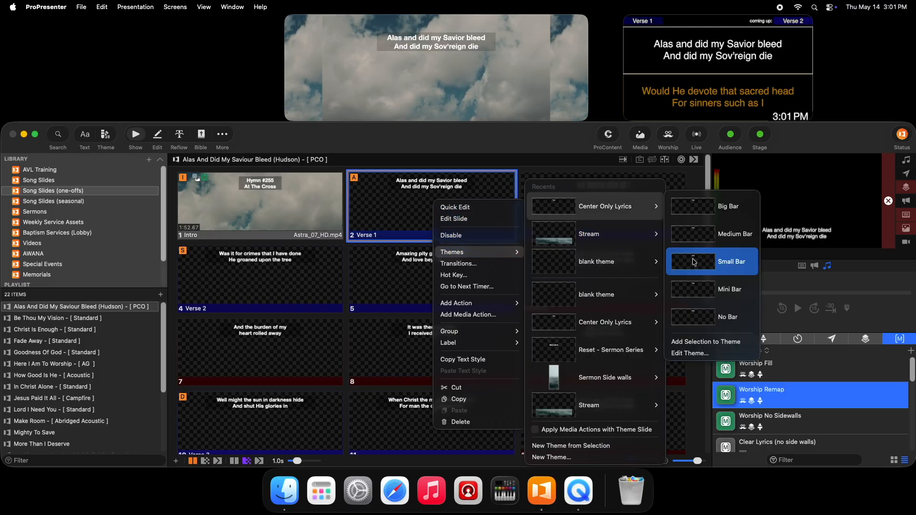
pyautogui.click(693, 261)
pyautogui.click(441, 201)
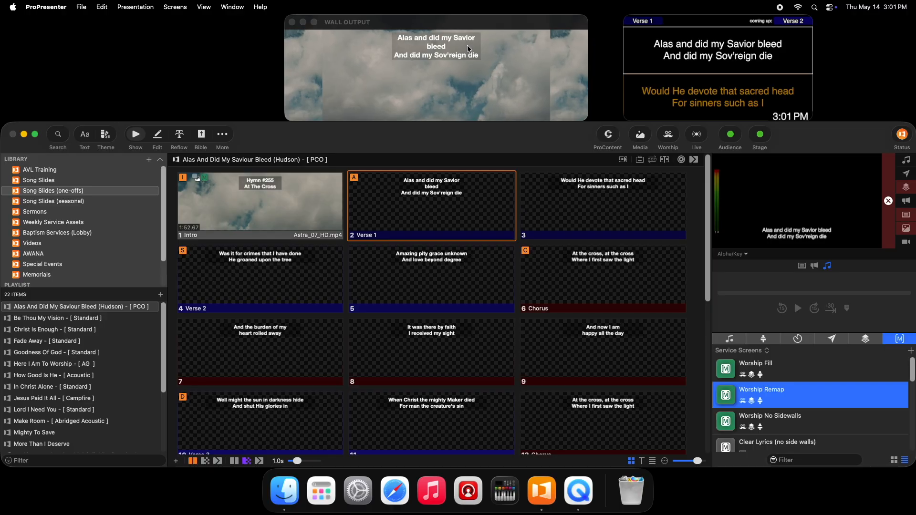
# Try the Center Only Lyrics Mini Bar variant on the first Verse 1 slide.
pyautogui.rightClick(440, 203)
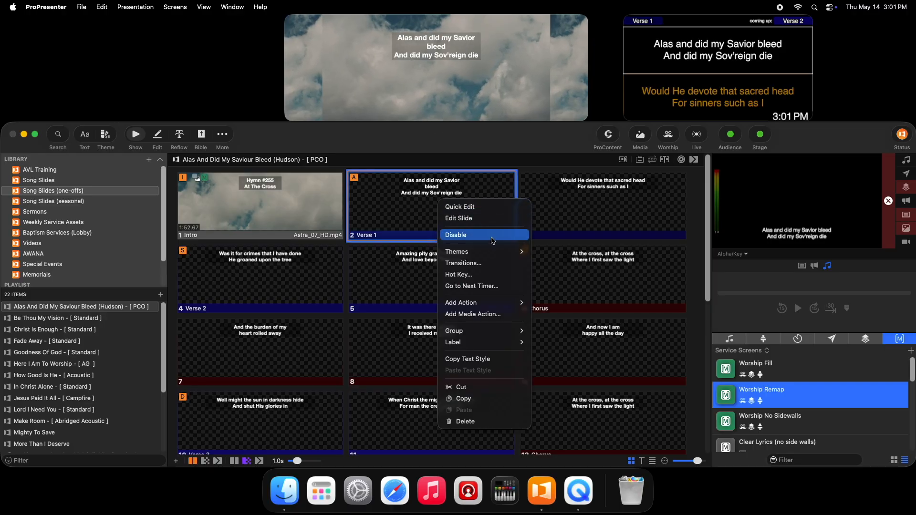
pyautogui.moveTo(497, 254)
pyautogui.moveTo(639, 206)
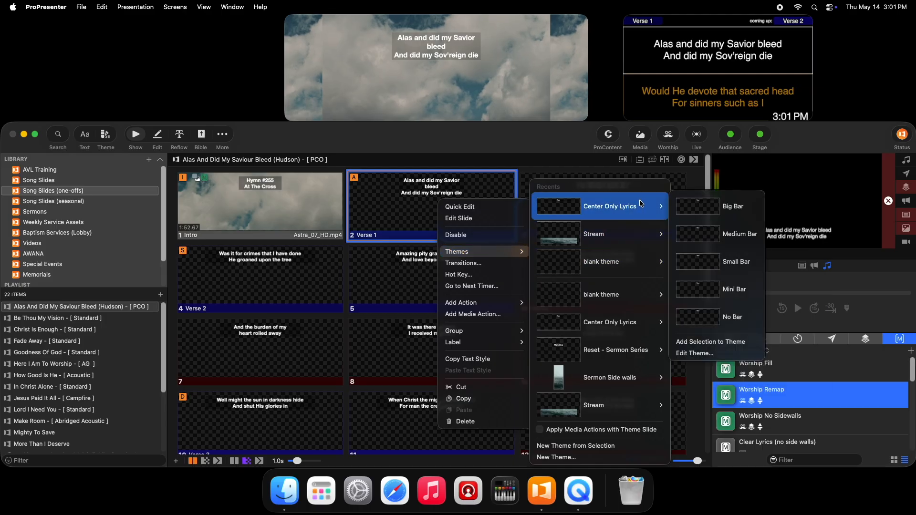
pyautogui.click(712, 288)
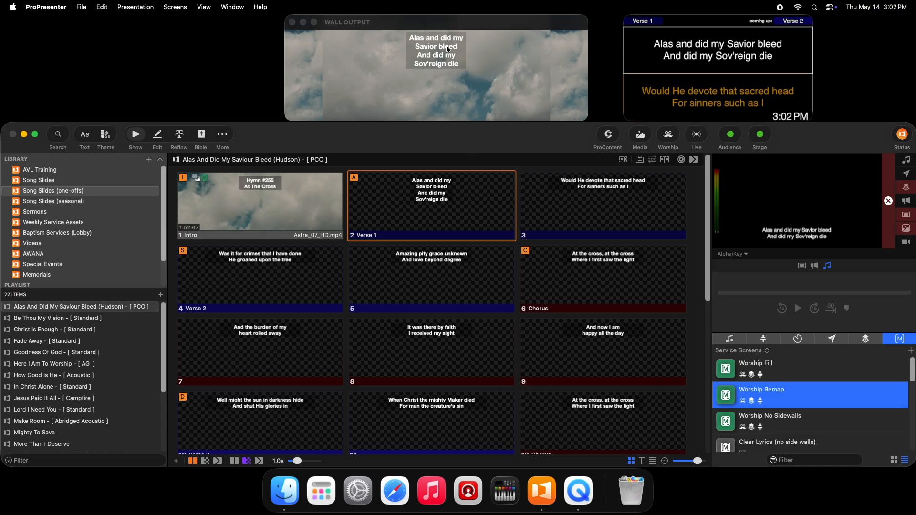
# Apply the Medium Bar variant of the Center Only Lyrics theme to the first Verse 1 slide so each lyric line fits.
pyautogui.rightClick(442, 202)
pyautogui.moveTo(499, 255)
pyautogui.moveTo(632, 211)
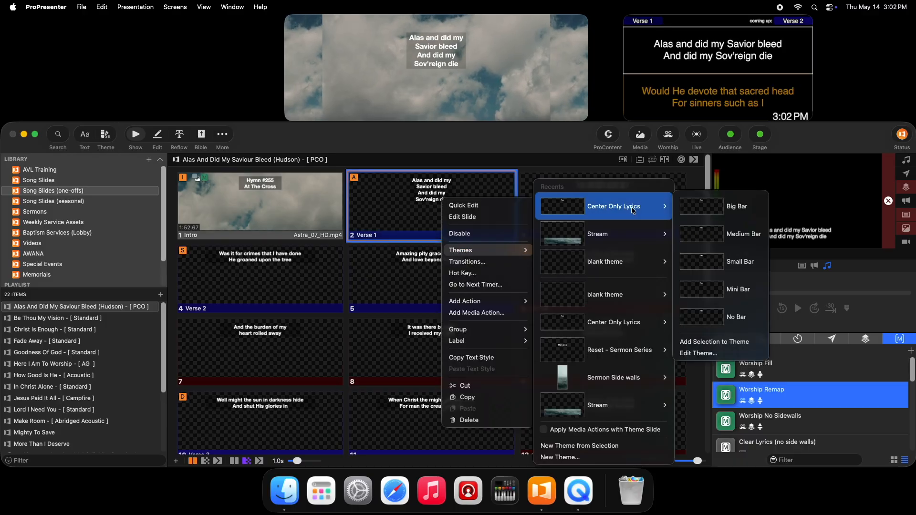
pyautogui.click(732, 235)
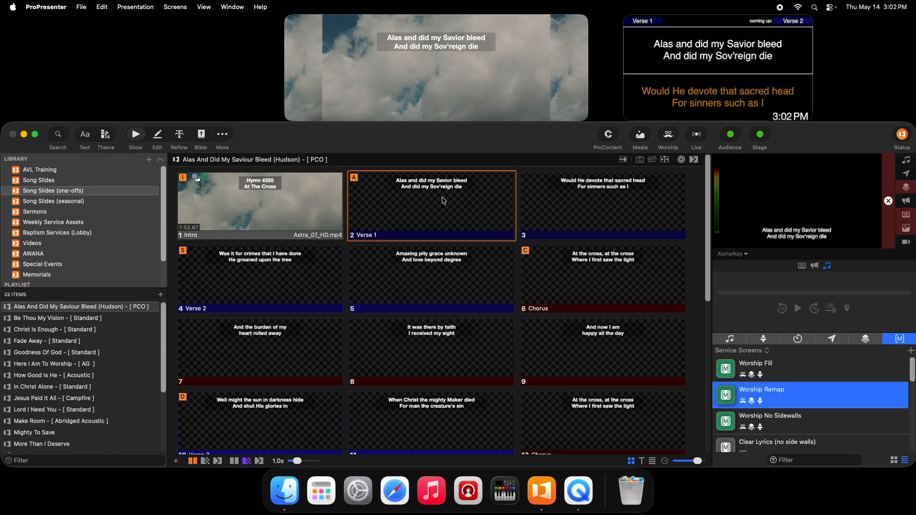
pyautogui.scroll(-5, 501, 296)
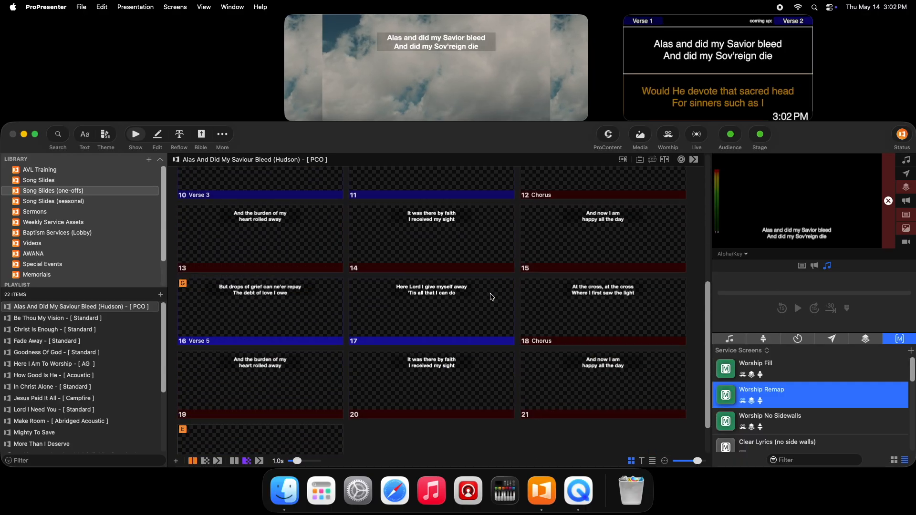
# Try the Stream Lyrics variant of the Stream theme on the Intro slide and send it live.
pyautogui.scroll(5, 437, 215)
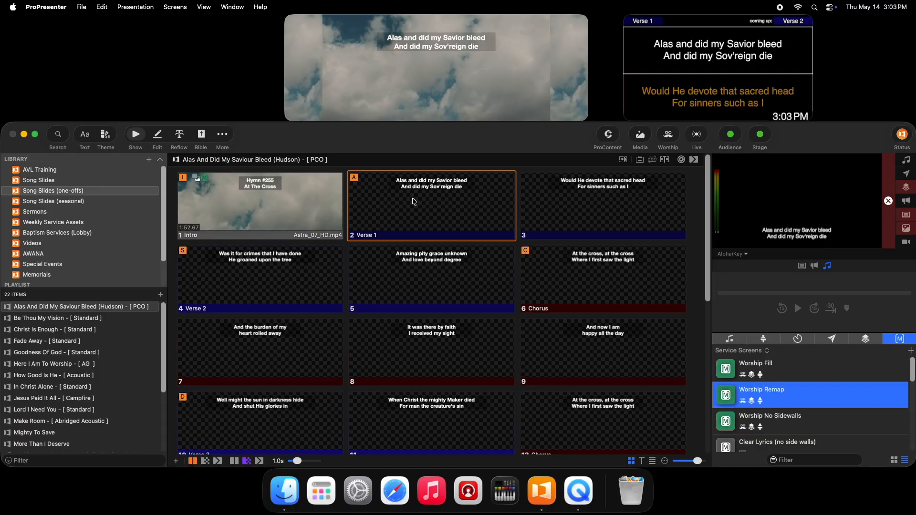
pyautogui.click(324, 198)
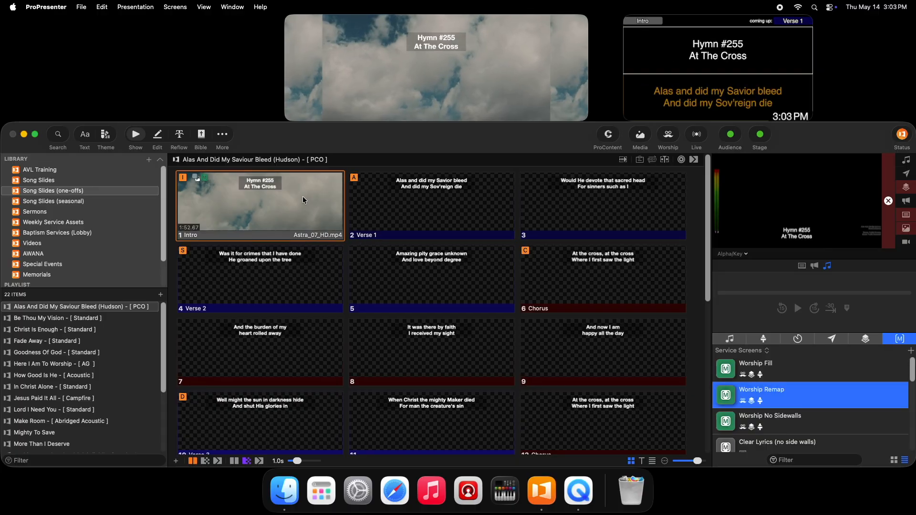
pyautogui.rightClick(289, 190)
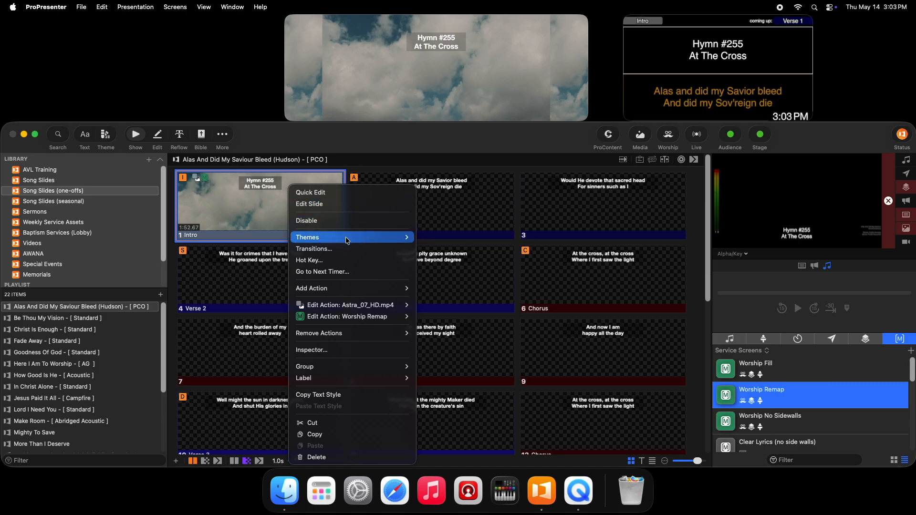
pyautogui.moveTo(347, 238)
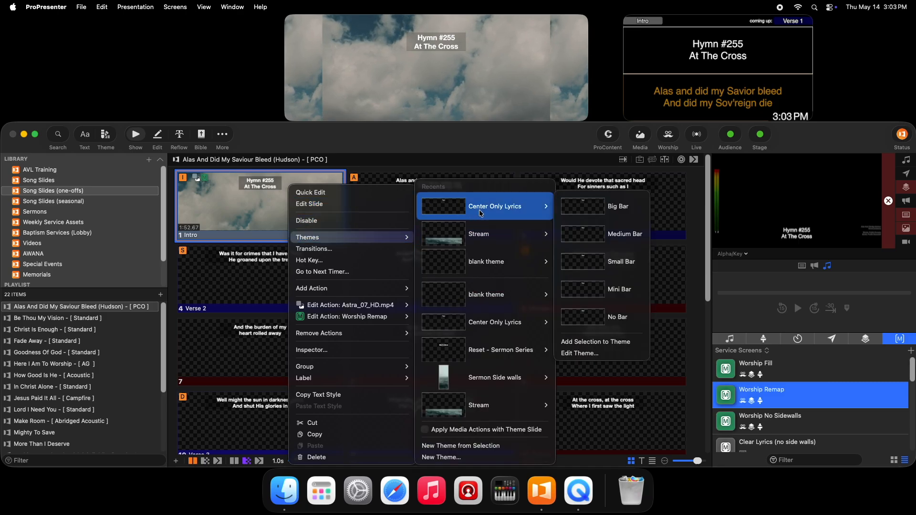
pyautogui.moveTo(516, 240)
pyautogui.click(625, 290)
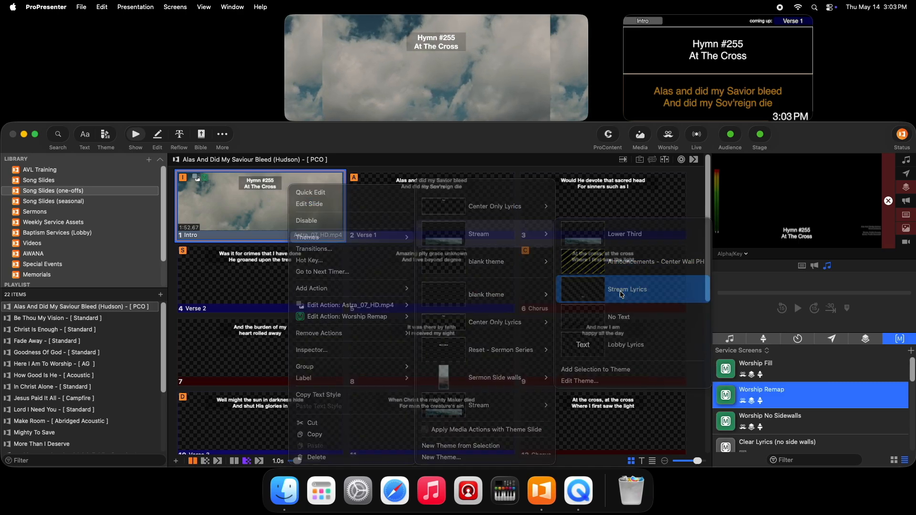
pyautogui.click(271, 207)
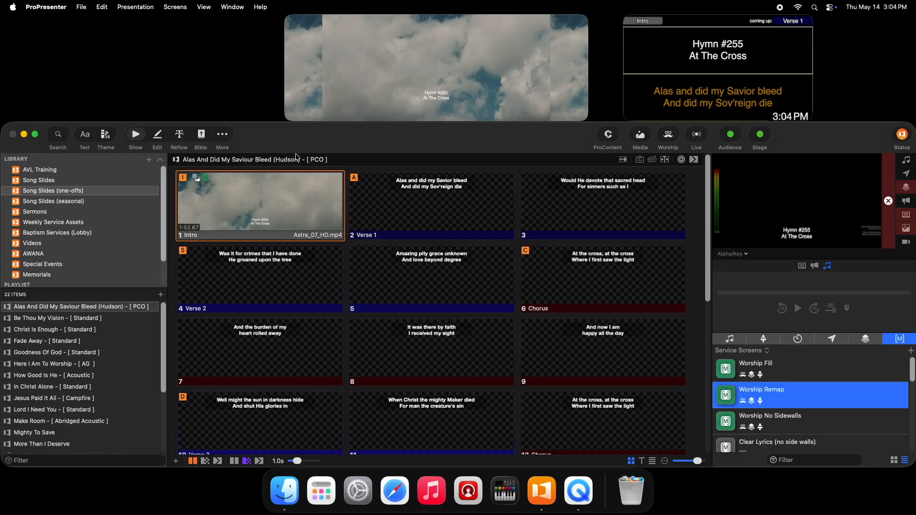
# Try the Sermon Side walls theme on the Intro slide and compare it live with the first Verse 1 slide.
pyautogui.rightClick(279, 196)
pyautogui.moveTo(346, 236)
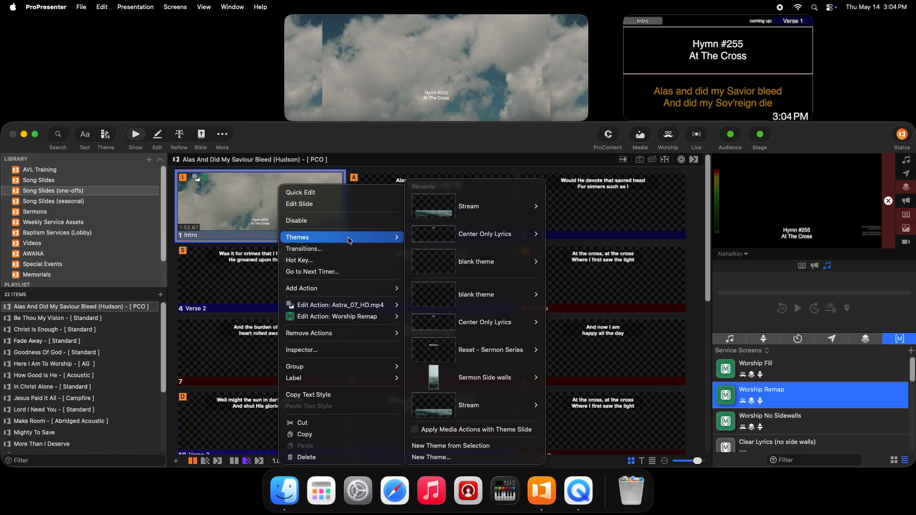
pyautogui.moveTo(501, 378)
pyautogui.click(571, 379)
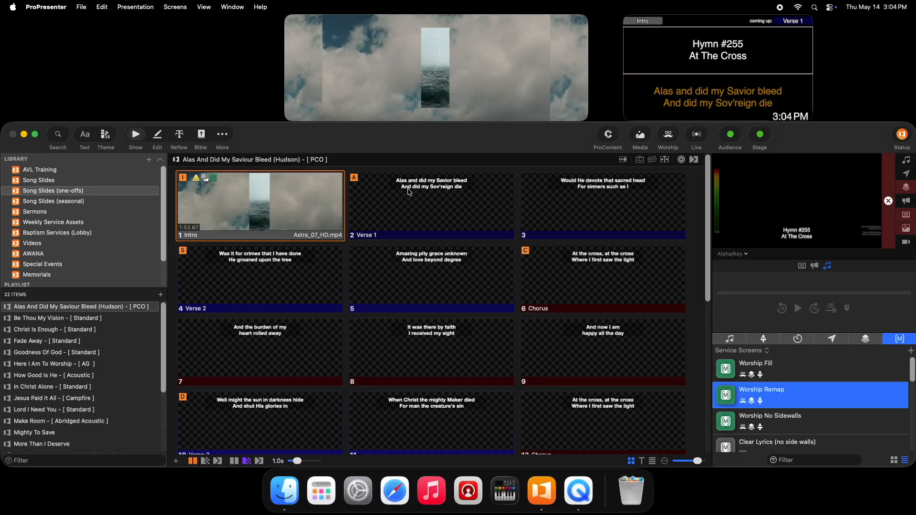
pyautogui.click(439, 187)
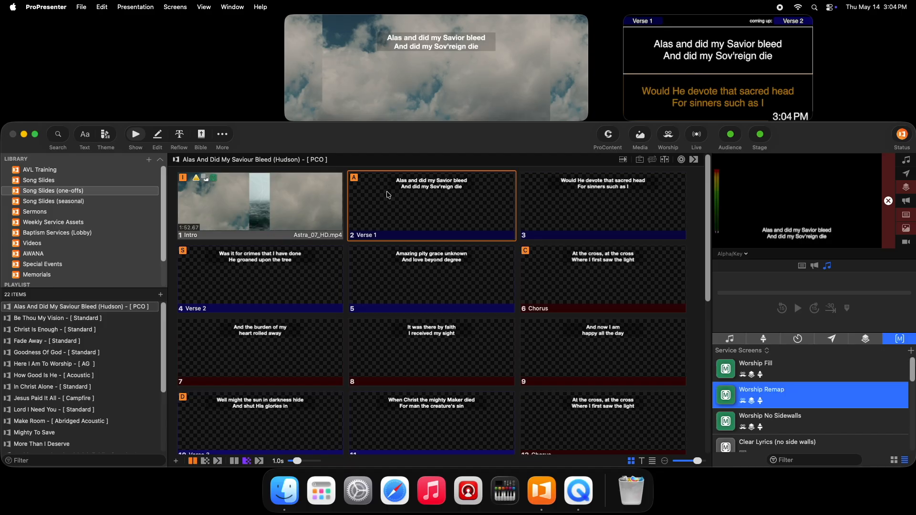
pyautogui.click(270, 210)
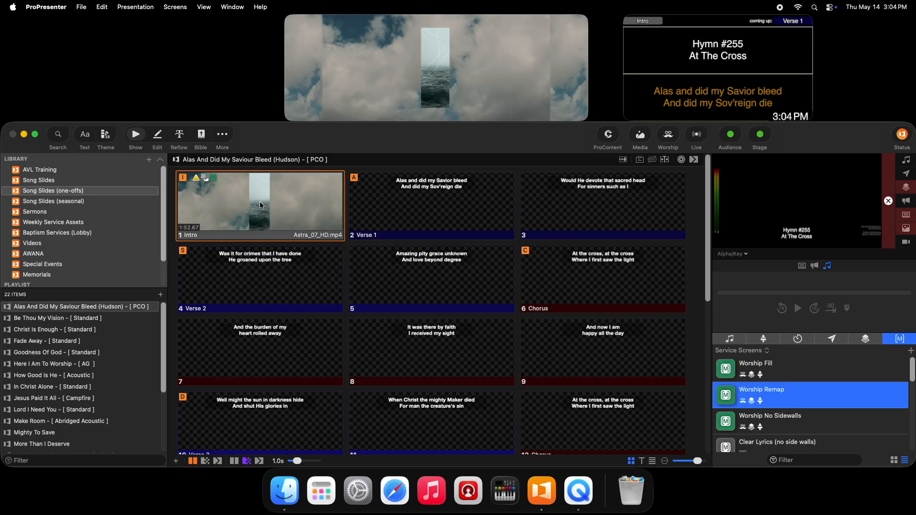
# Try the Main Idea variant of the Reset - Sermon Series theme on the Intro slide and send it live.
pyautogui.rightClick(262, 187)
pyautogui.moveTo(359, 237)
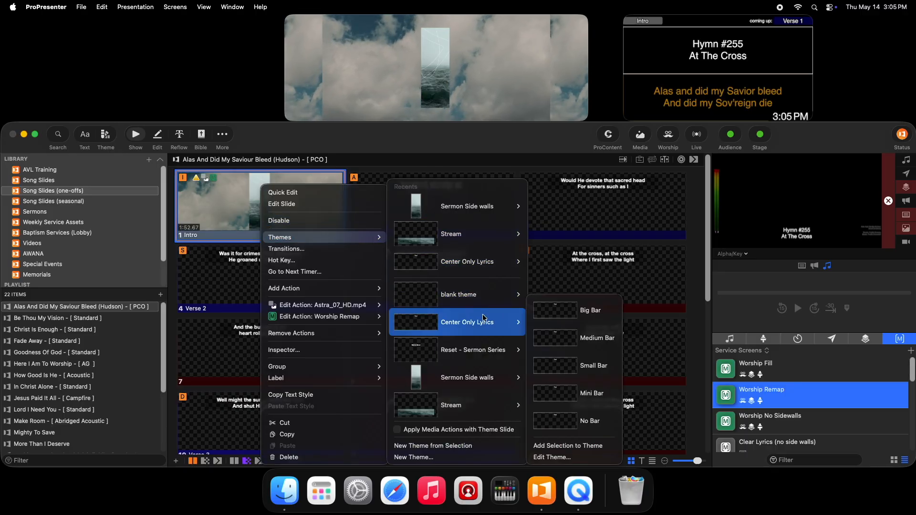
pyautogui.moveTo(462, 354)
pyautogui.click(559, 356)
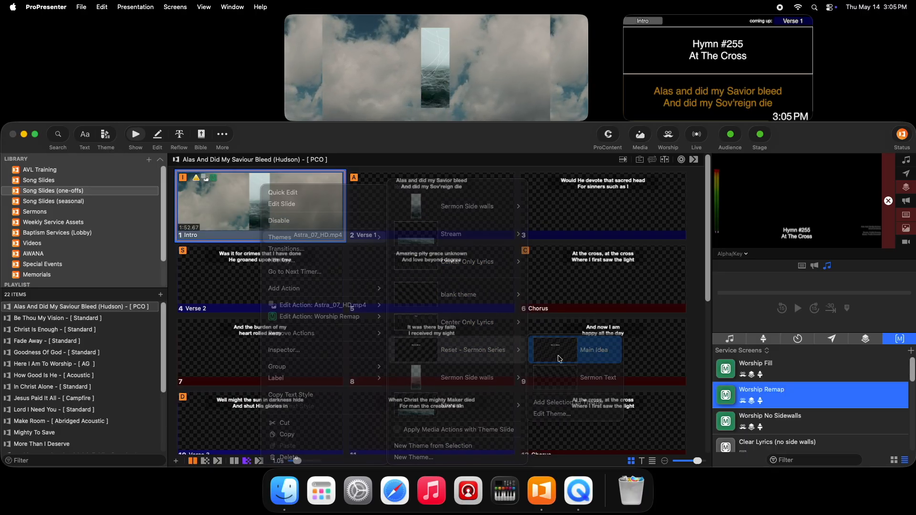
pyautogui.click(283, 197)
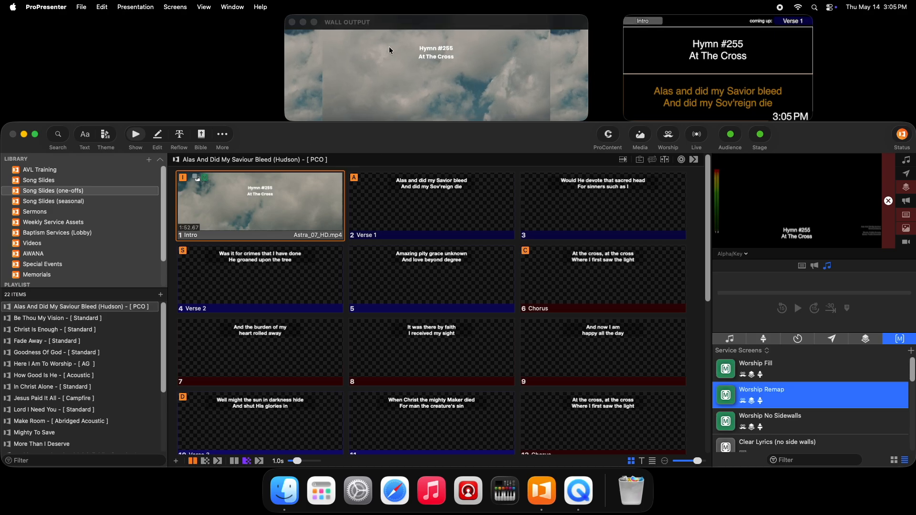
# Try the Sermon Text variant of the Reset - Sermon Series theme on the Intro slide and compare it live with the first Verse 1 slide.
pyautogui.rightClick(268, 201)
pyautogui.moveTo(338, 236)
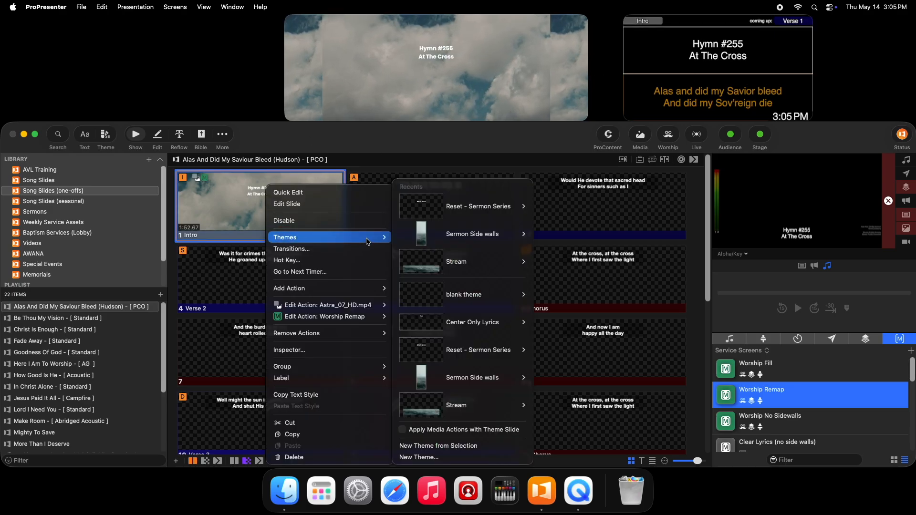
pyautogui.moveTo(501, 206)
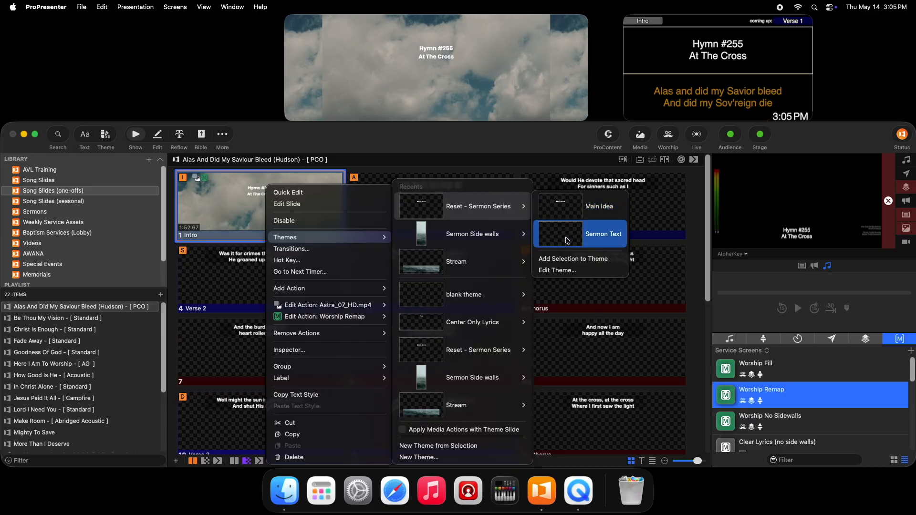
pyautogui.click(563, 233)
pyautogui.click(390, 209)
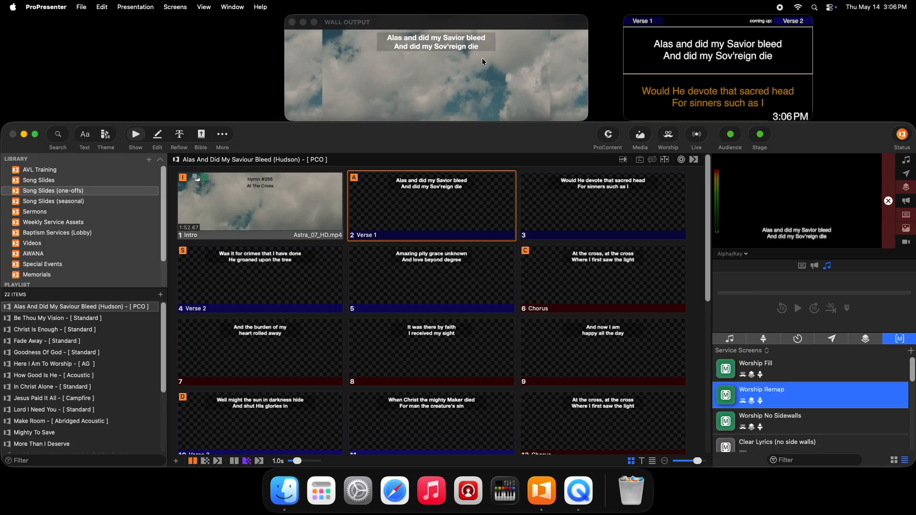
pyautogui.click(256, 198)
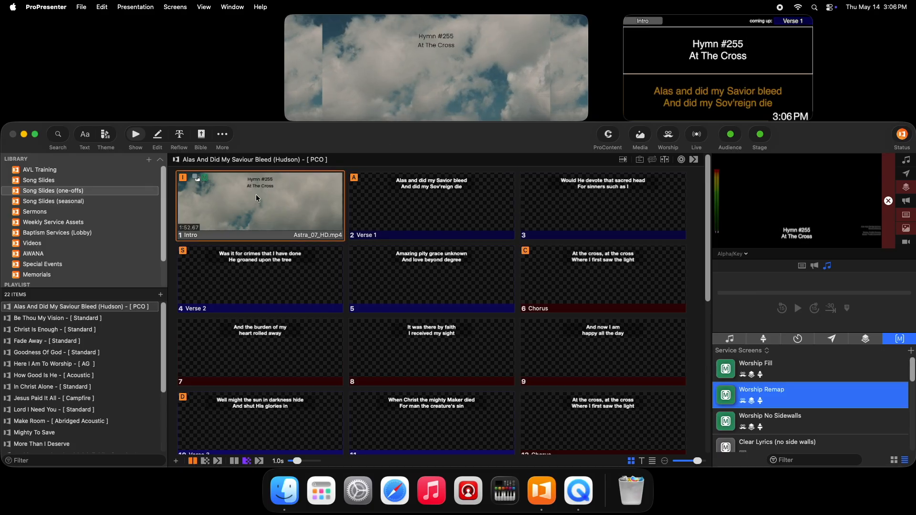
# Try the Lobby Lyrics variant of the Stream theme on the Intro slide.
pyautogui.rightClick(258, 189)
pyautogui.moveTo(373, 241)
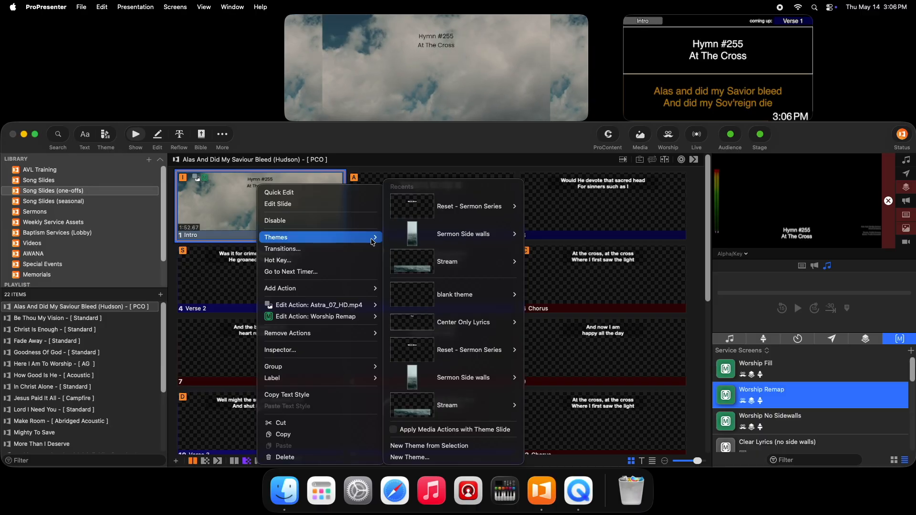
pyautogui.moveTo(462, 268)
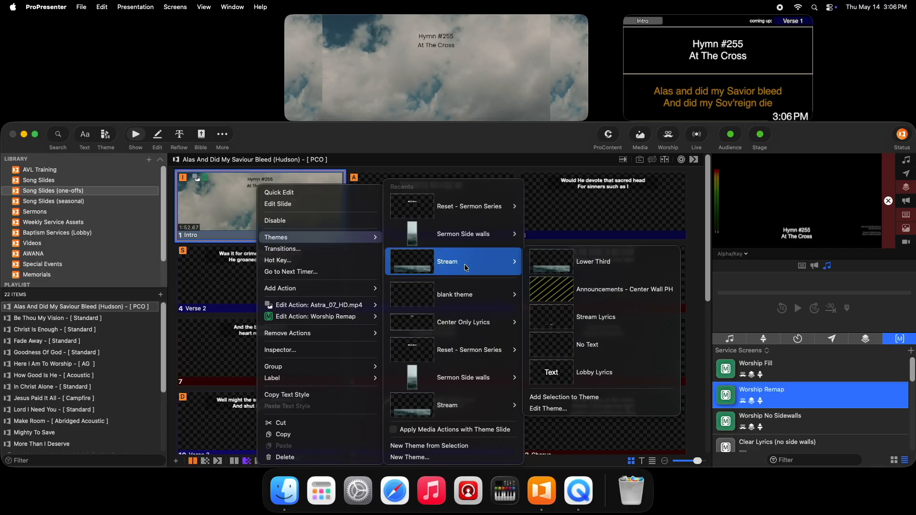
pyautogui.click(612, 373)
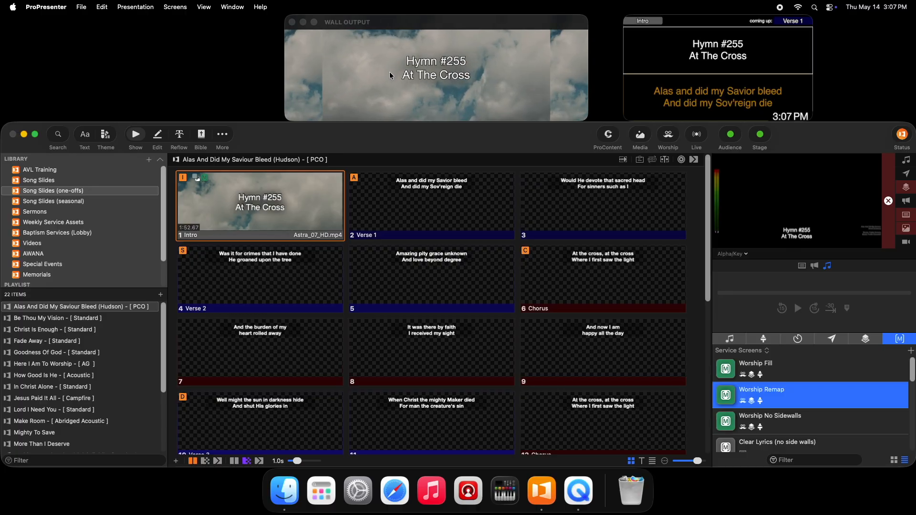
# Restore the Center Only Lyrics bar styling on the Intro slide and send it live.
pyautogui.rightClick(263, 187)
pyautogui.moveTo(326, 238)
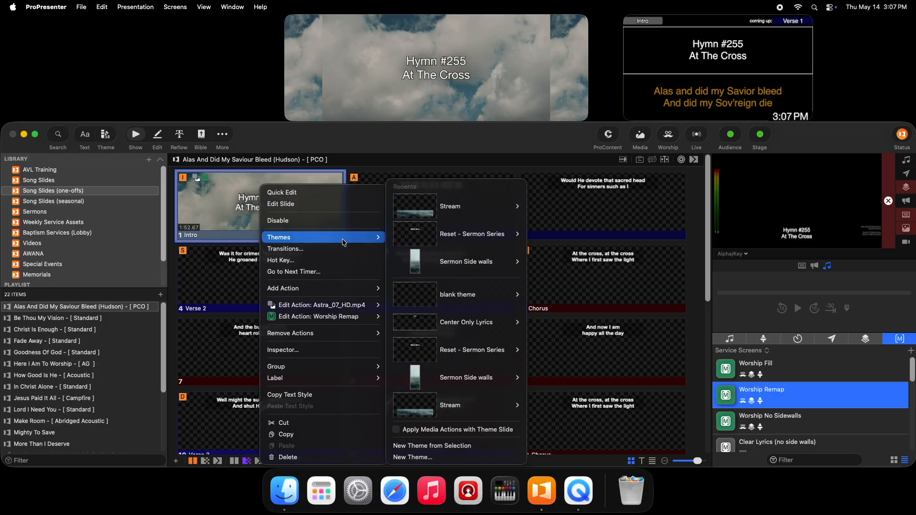
pyautogui.click(259, 211)
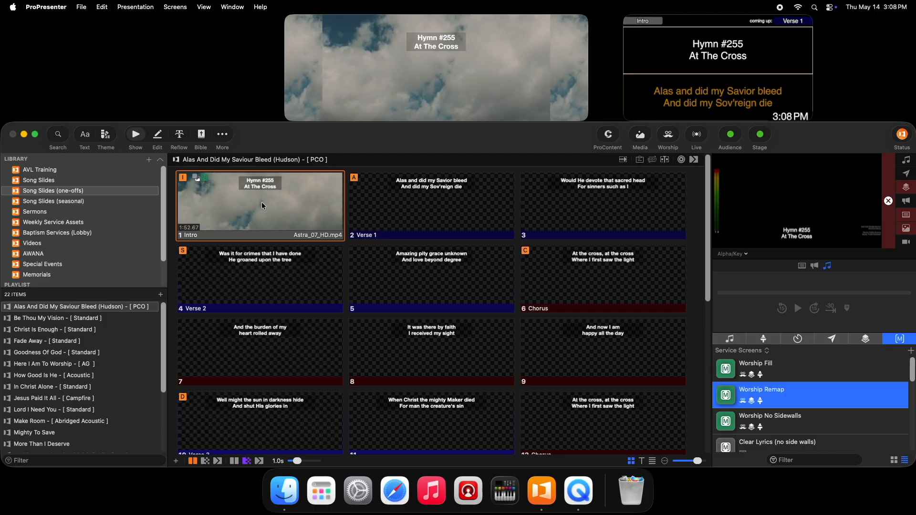
# Add a new slide to the blank theme in the theme editor and name it "nothing".
pyautogui.hotkey('ctrl', '6')
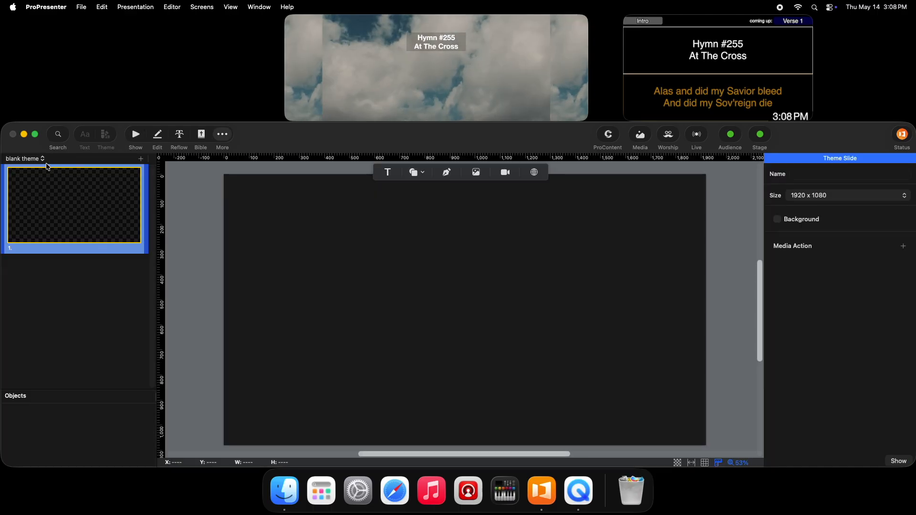
pyautogui.click(140, 159)
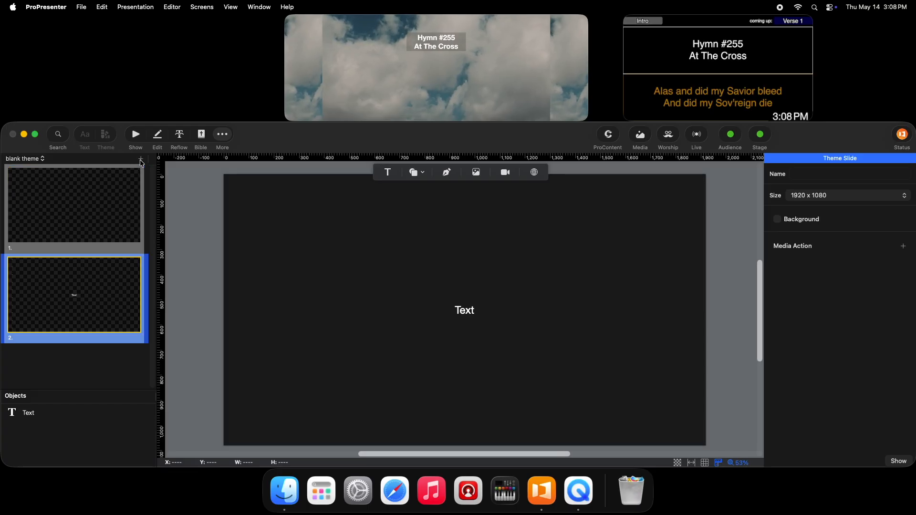
pyautogui.rightClick(48, 340)
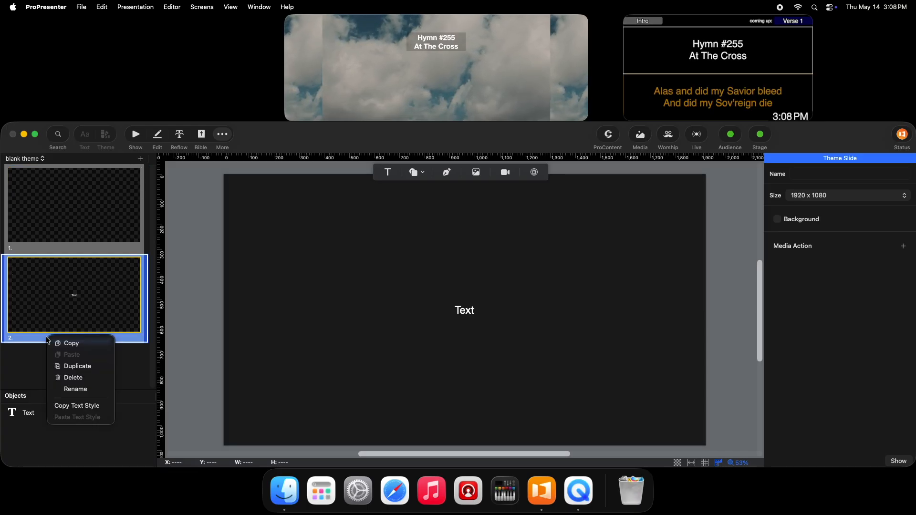
pyautogui.click(75, 389)
pyautogui.write('nothing')
pyautogui.press('Return')
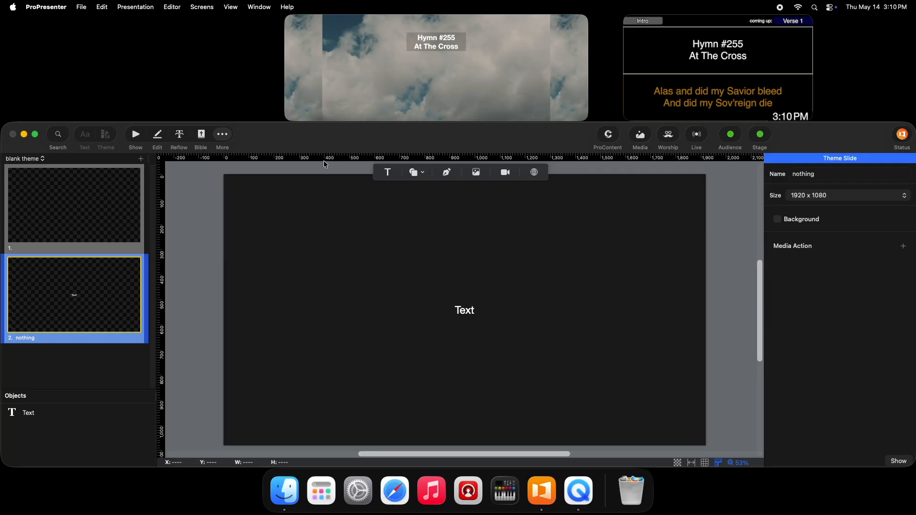
# Stretch the text box on the "nothing" theme slide to fill the full 1920 x 1080 area.
pyautogui.click(29, 413)
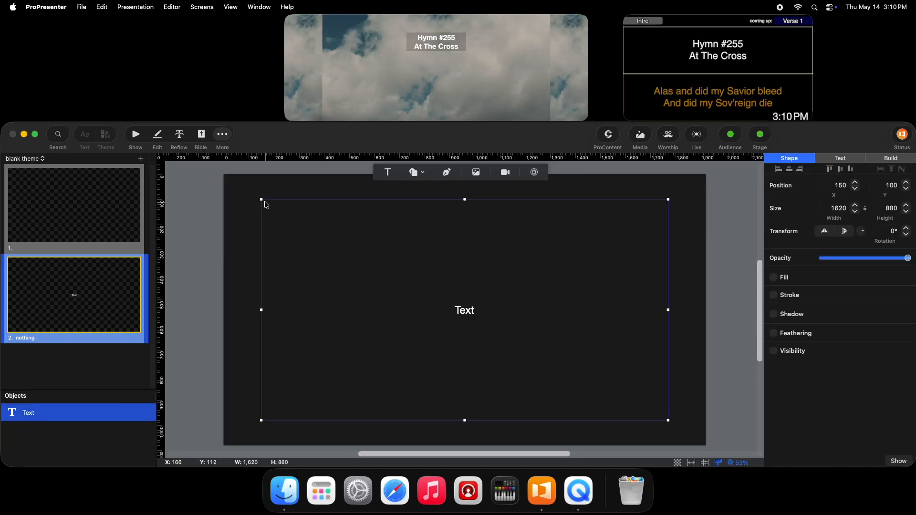
pyautogui.moveTo(262, 200); pyautogui.dragTo(224, 175)
pyautogui.moveTo(668, 420); pyautogui.dragTo(706, 445)
# Set the text object's scaling to Text up or down.
pyautogui.click(840, 159)
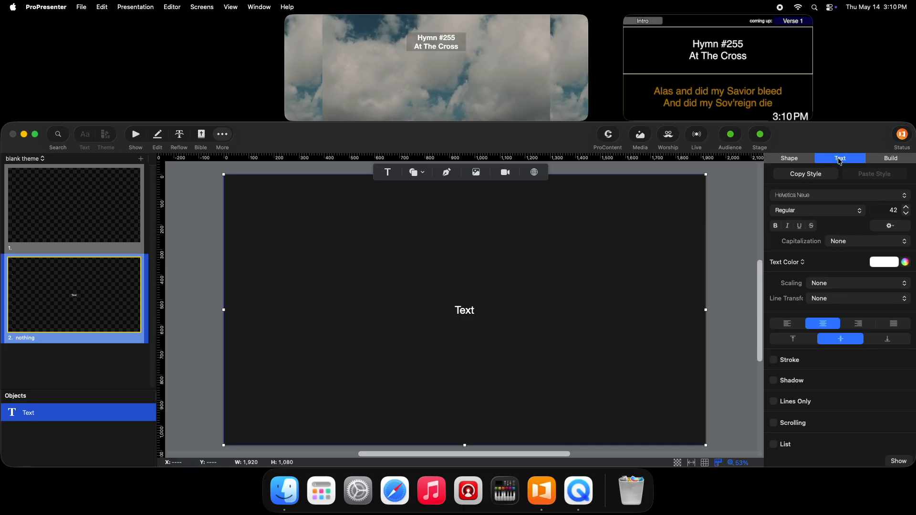
pyautogui.click(838, 286)
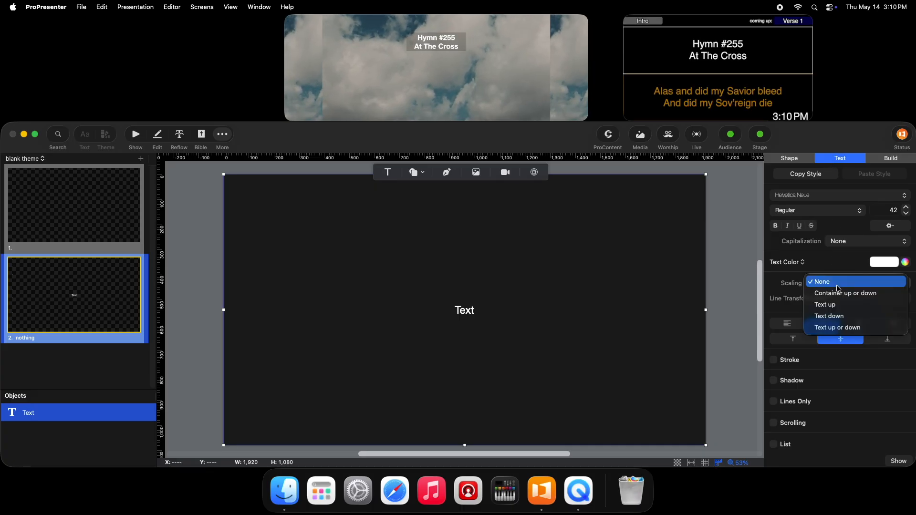
pyautogui.click(841, 328)
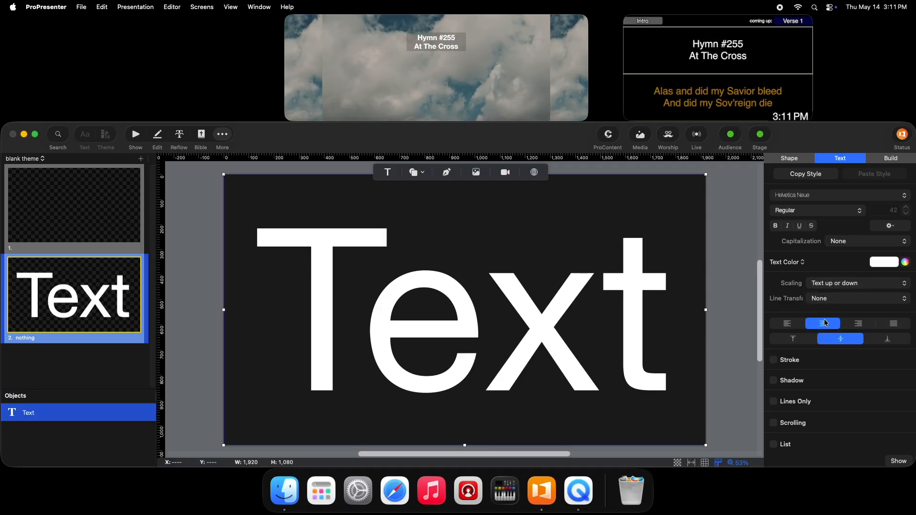
# Try the Text up scaling with font size 40 and the Text down scaling on the text object.
pyautogui.click(836, 284)
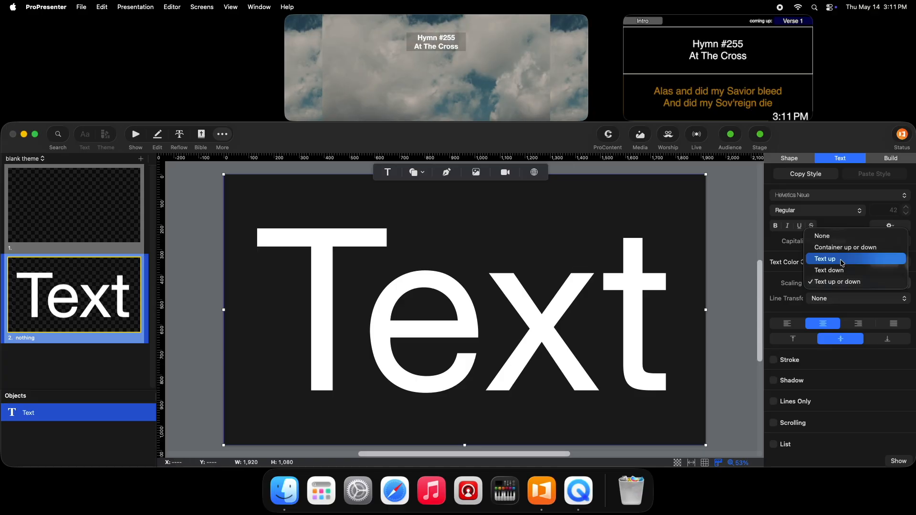
pyautogui.click(842, 263)
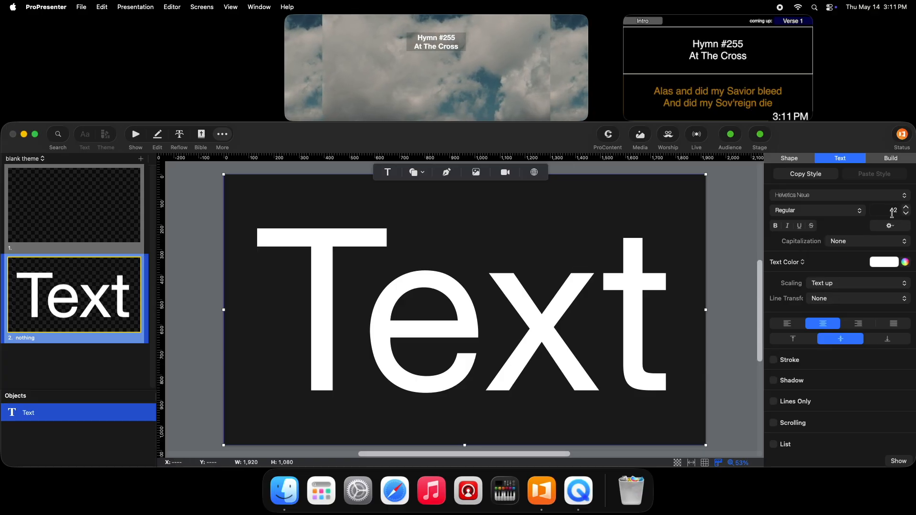
pyautogui.click(854, 283)
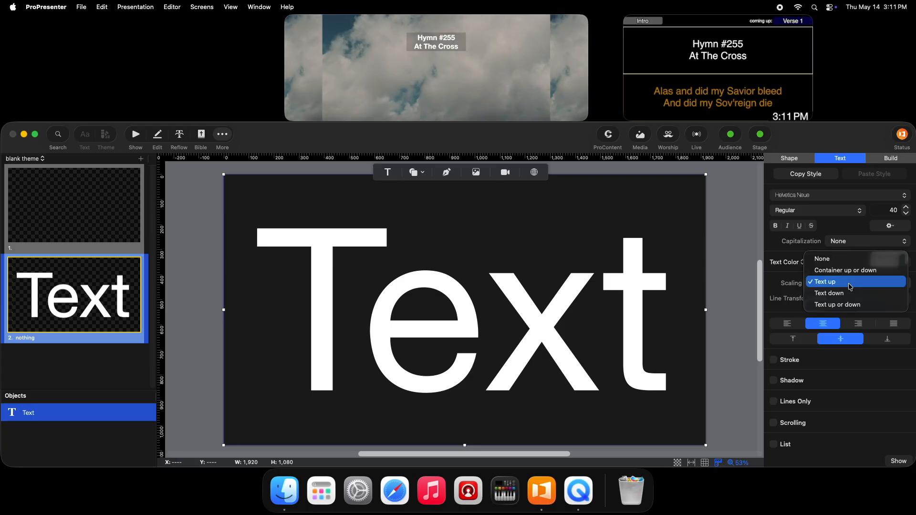
pyautogui.click(832, 291)
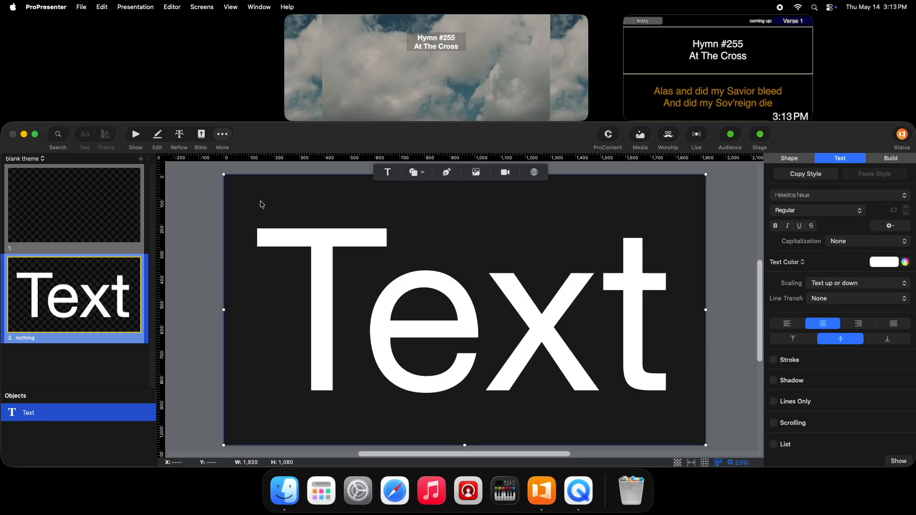
# Shrink the text box around the slide's center to about 1401 x 655 to test the text scaling.
pyautogui.moveTo(223, 175); pyautogui.dragTo(354, 281)
pyautogui.moveTo(457, 366); pyautogui.dragTo(395, 315)
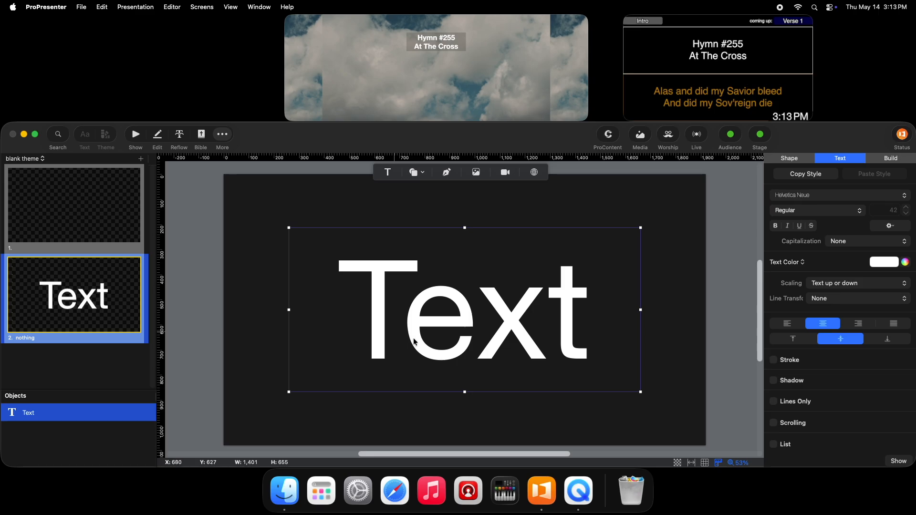
# Stretch the text box back over the full 1920 x 1080 slide and set its text color to black.
pyautogui.moveTo(296, 266); pyautogui.dragTo(252, 207)
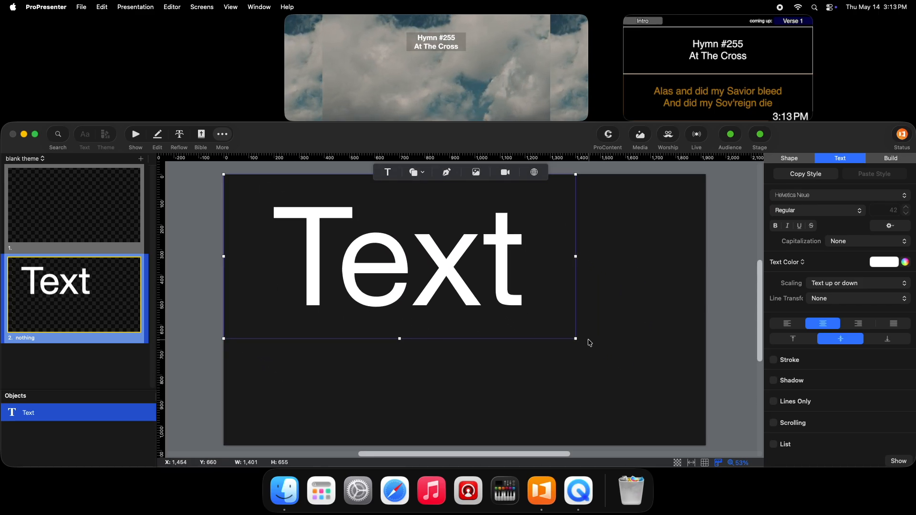
pyautogui.moveTo(575, 339); pyautogui.dragTo(706, 445)
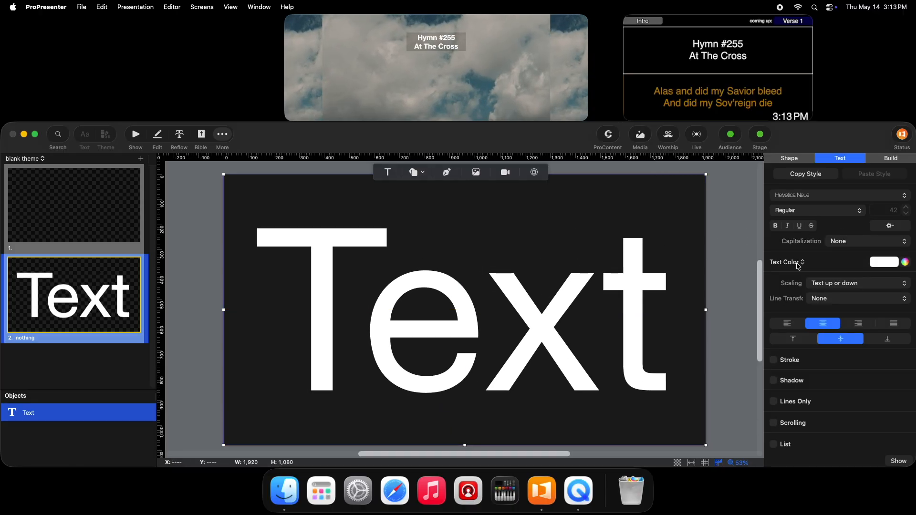
pyautogui.click(885, 267)
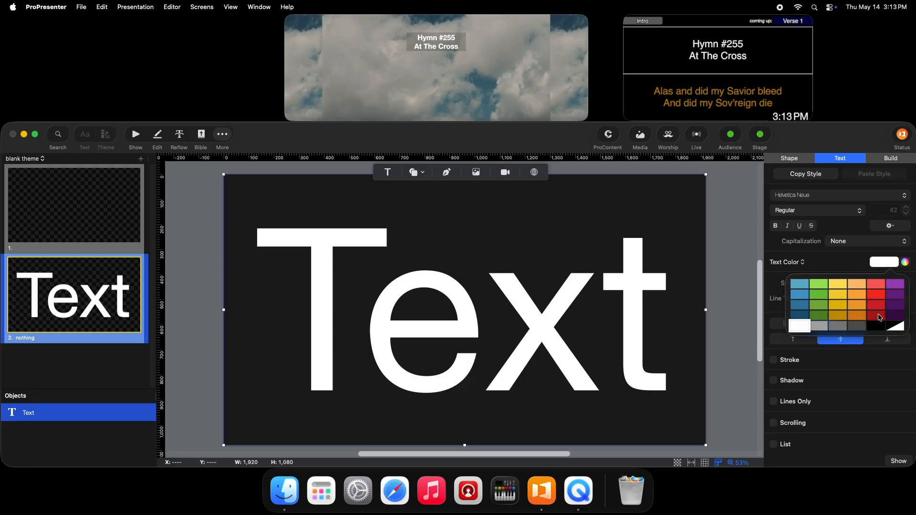
pyautogui.click(879, 329)
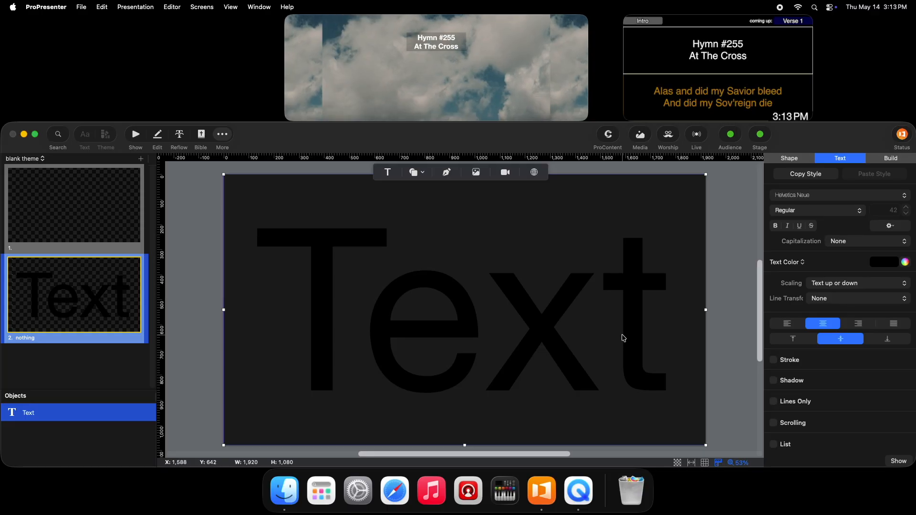
# Turn on a solid white color fill for the text box on the "nothing" theme slide.
pyautogui.click(785, 159)
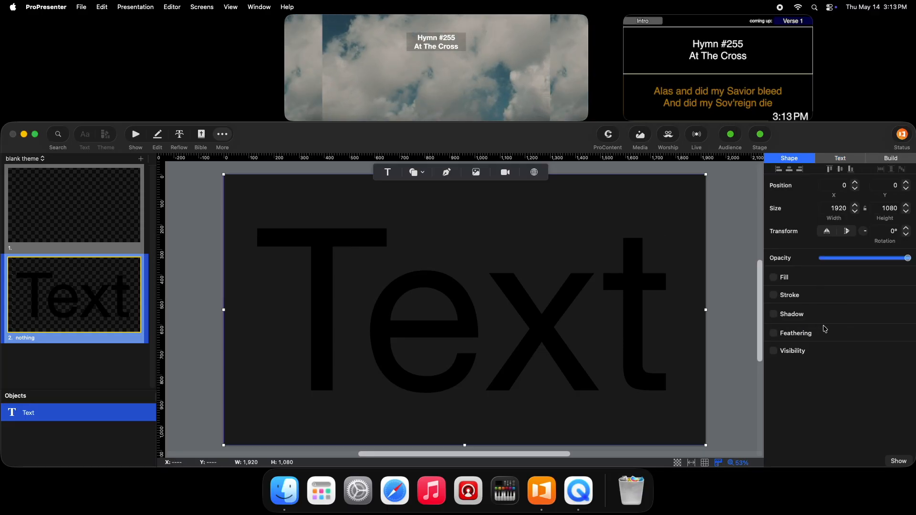
pyautogui.click(774, 277)
pyautogui.click(884, 291)
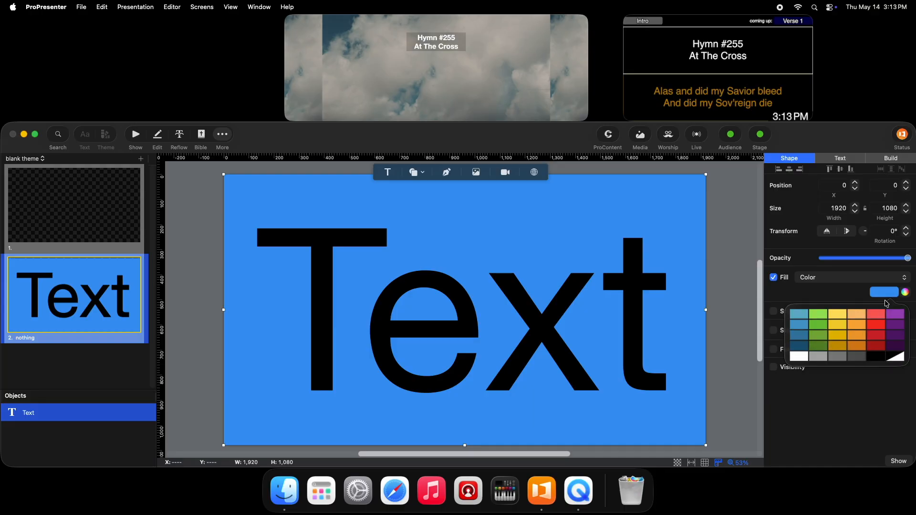
pyautogui.click(803, 361)
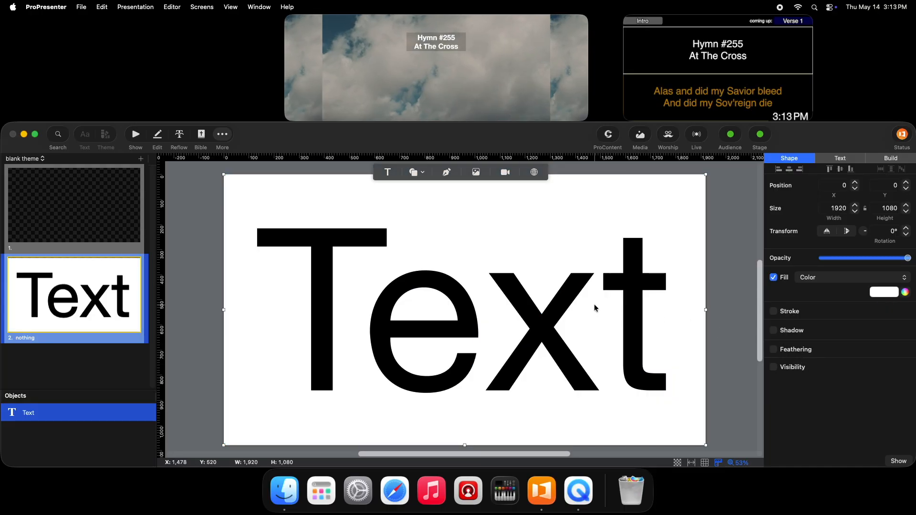
# Apply the "nothing" slide from the blank theme to the song's Intro slide.
pyautogui.click(136, 136)
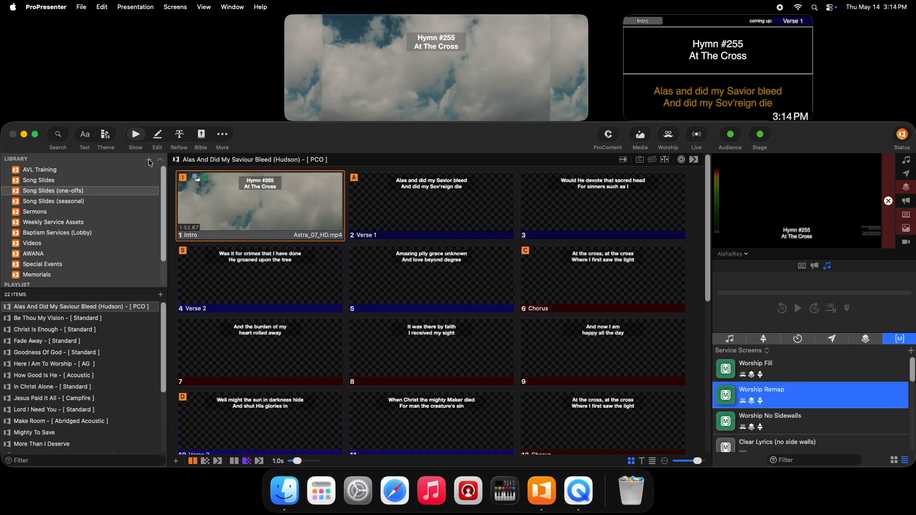
pyautogui.rightClick(266, 206)
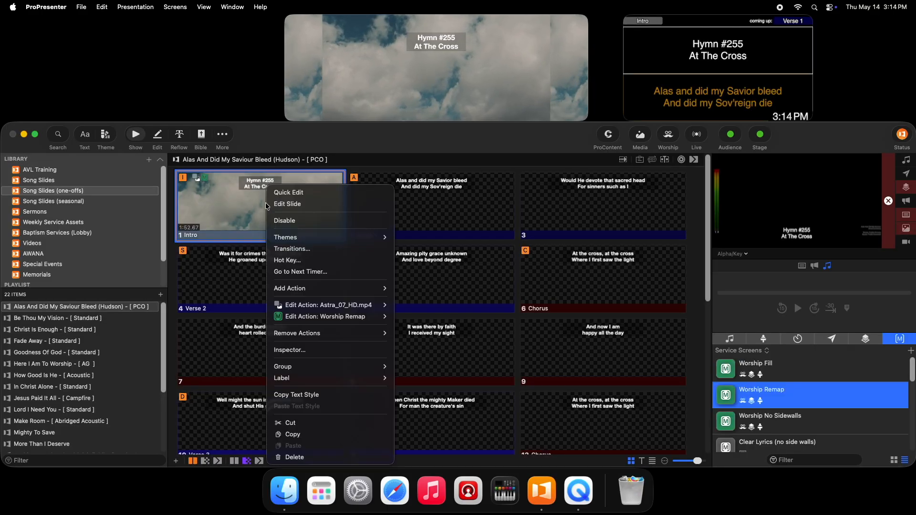
pyautogui.moveTo(335, 239)
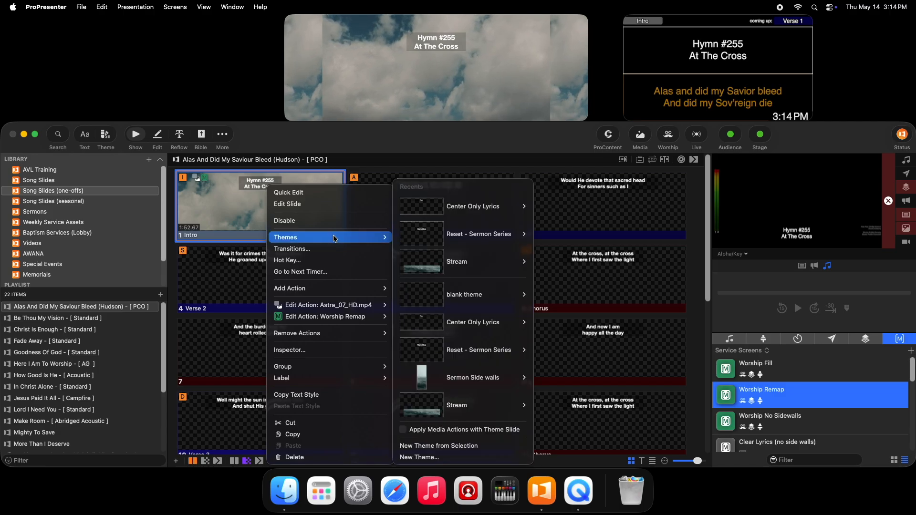
pyautogui.moveTo(477, 296)
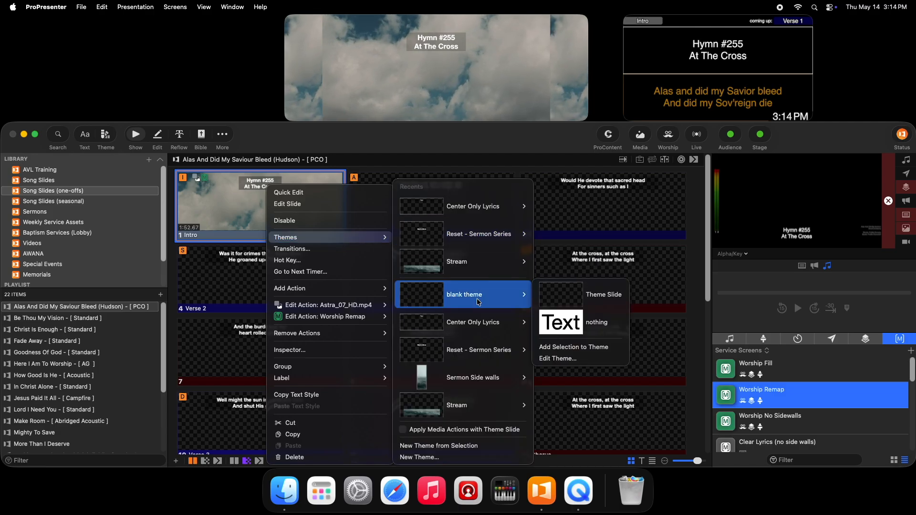
pyautogui.click(590, 325)
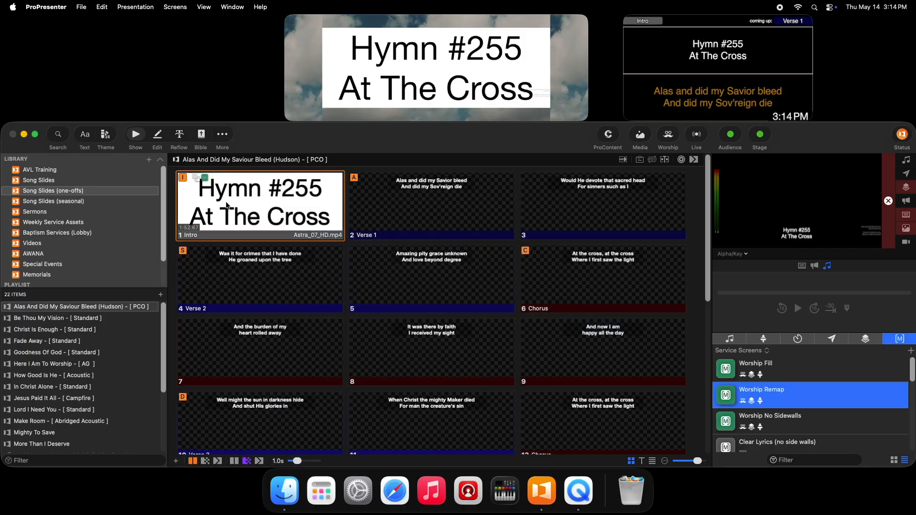
# Reopen the blank theme for editing and lower the opacity of the "nothing" slide's text object to about a quarter.
pyautogui.rightClick(259, 201)
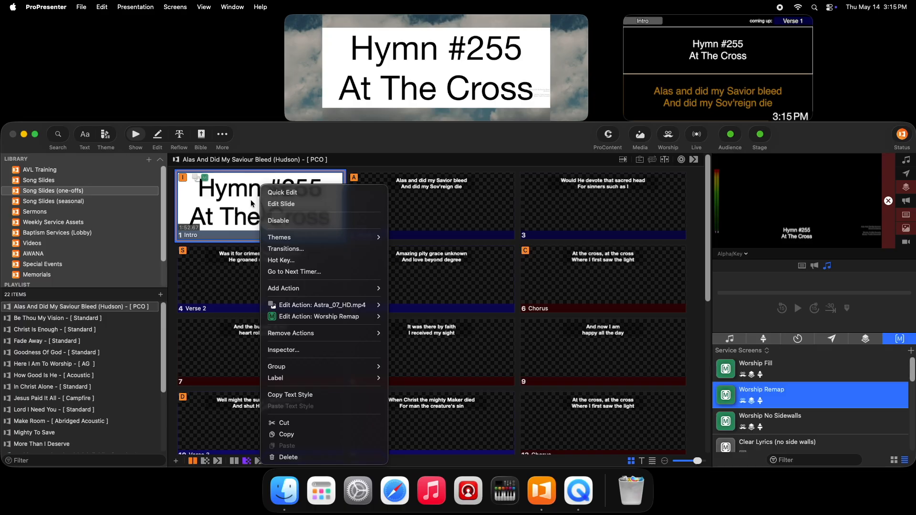
pyautogui.moveTo(517, 207)
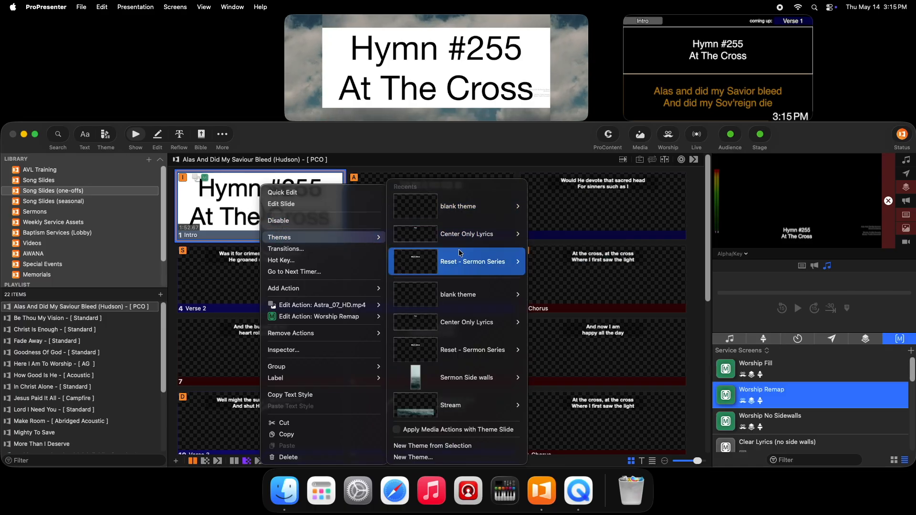
pyautogui.moveTo(477, 206)
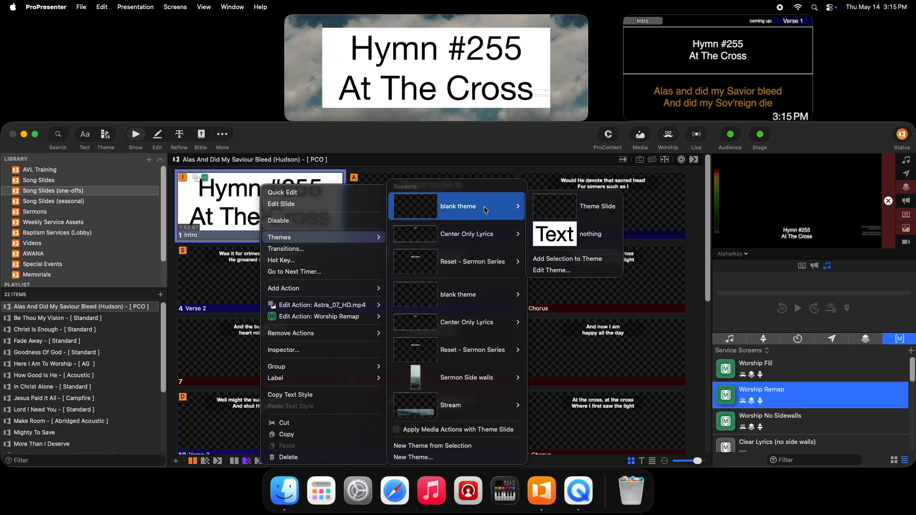
pyautogui.click(565, 272)
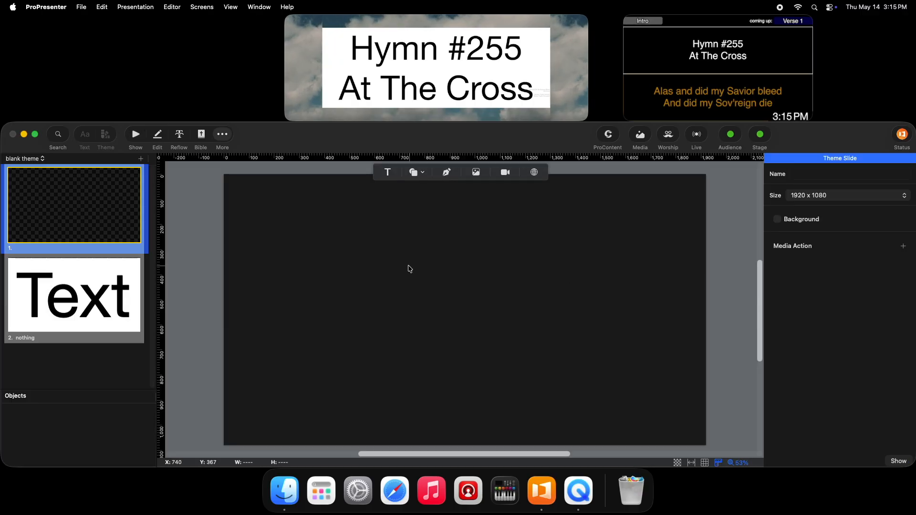
pyautogui.click(108, 296)
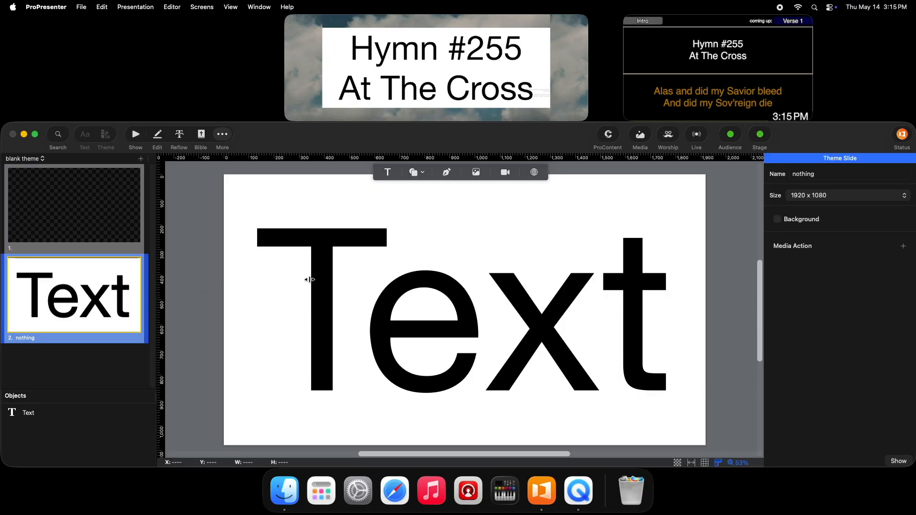
pyautogui.click(397, 217)
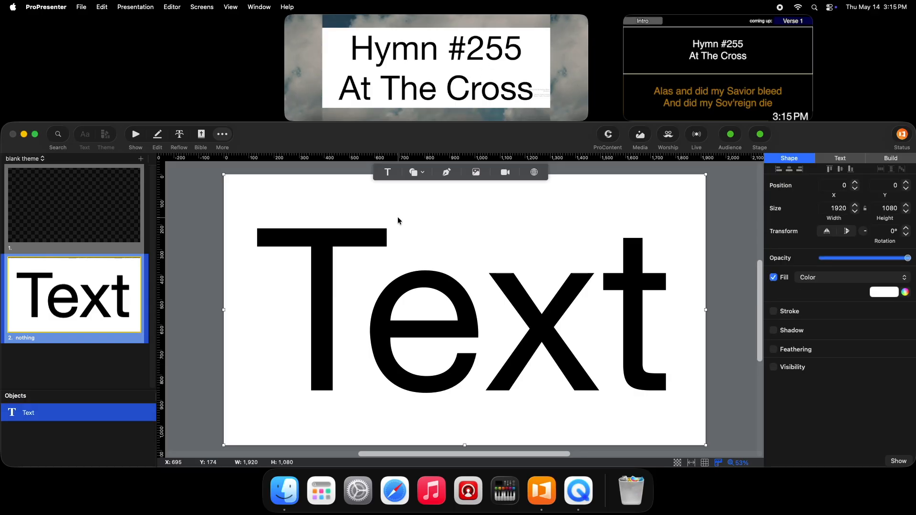
pyautogui.moveTo(909, 262); pyautogui.dragTo(844, 263)
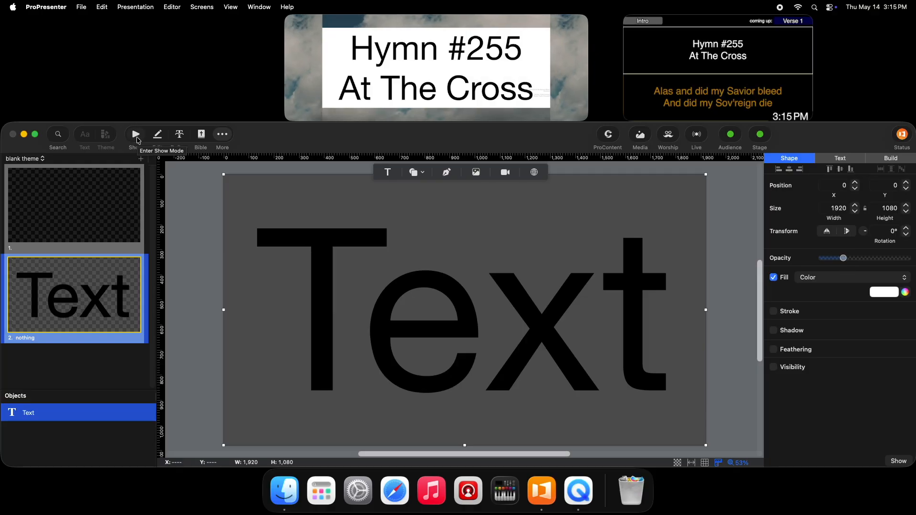
# Reapply the blank theme's "nothing" slide to the Intro slide and send that slide to the live output.
pyautogui.click(136, 136)
pyautogui.rightClick(262, 186)
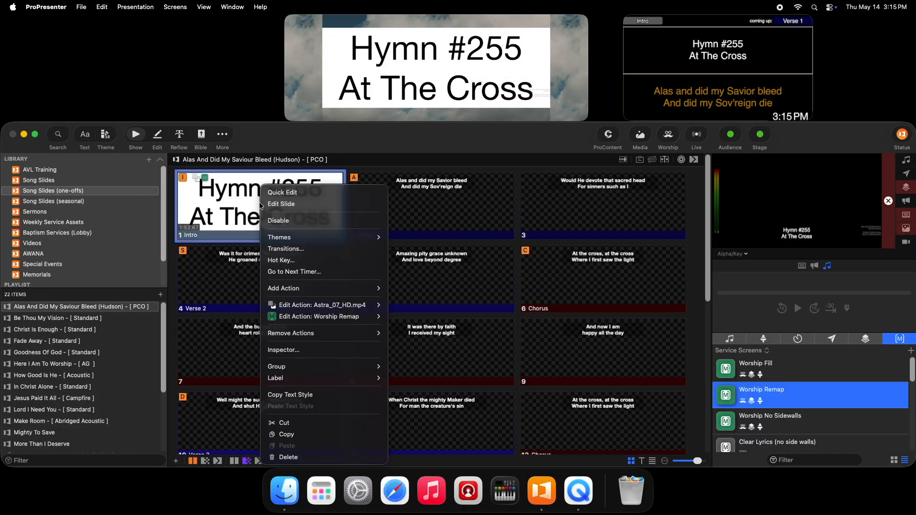
pyautogui.moveTo(335, 240)
pyautogui.moveTo(476, 206)
pyautogui.click(613, 238)
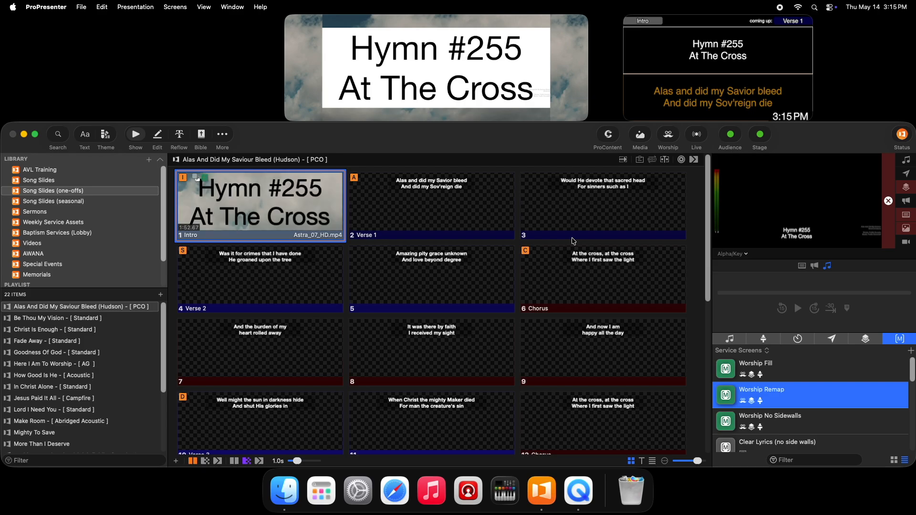
pyautogui.click(242, 208)
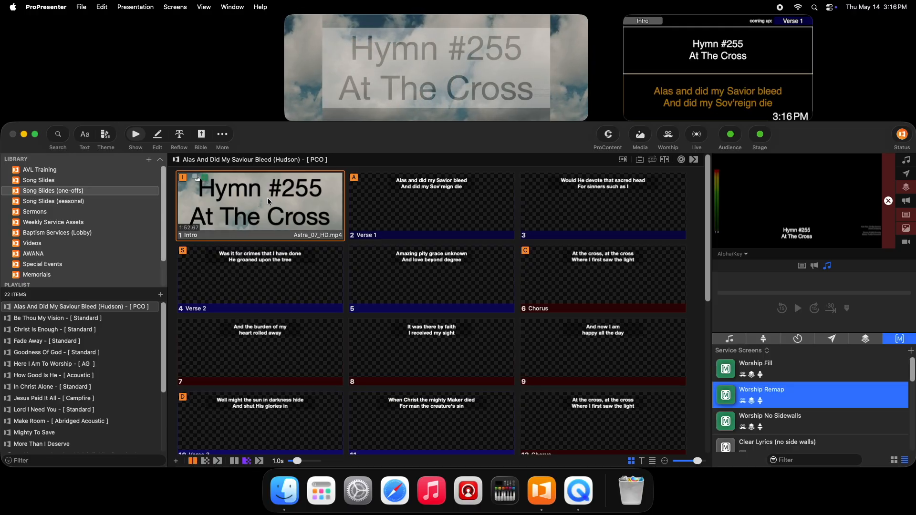
# Delete the "nothing" slide from the blank theme and return to the presentation's slides.
pyautogui.rightClick(270, 186)
pyautogui.moveTo(363, 235)
pyautogui.moveTo(501, 207)
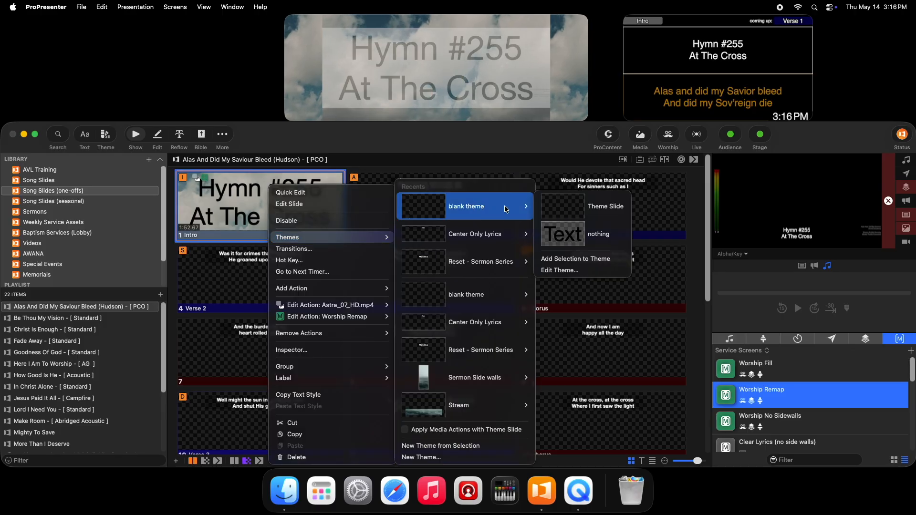
pyautogui.click(566, 273)
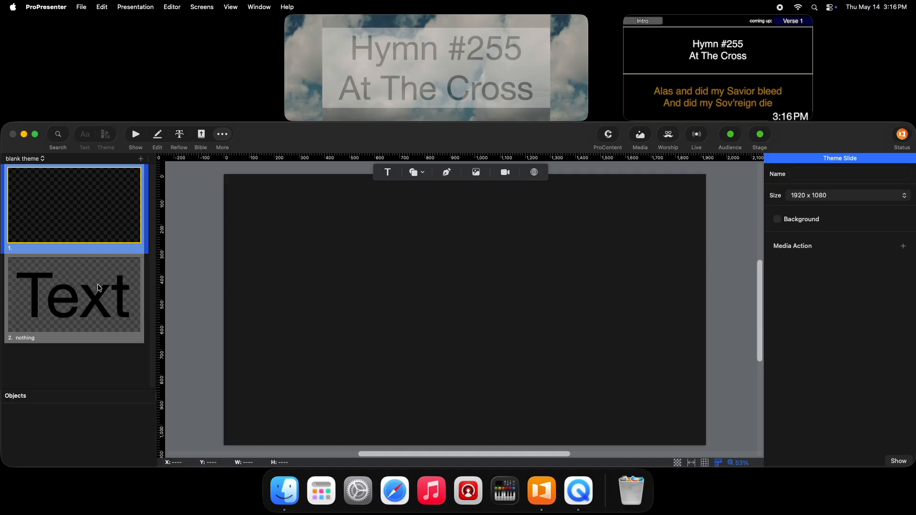
pyautogui.rightClick(90, 301)
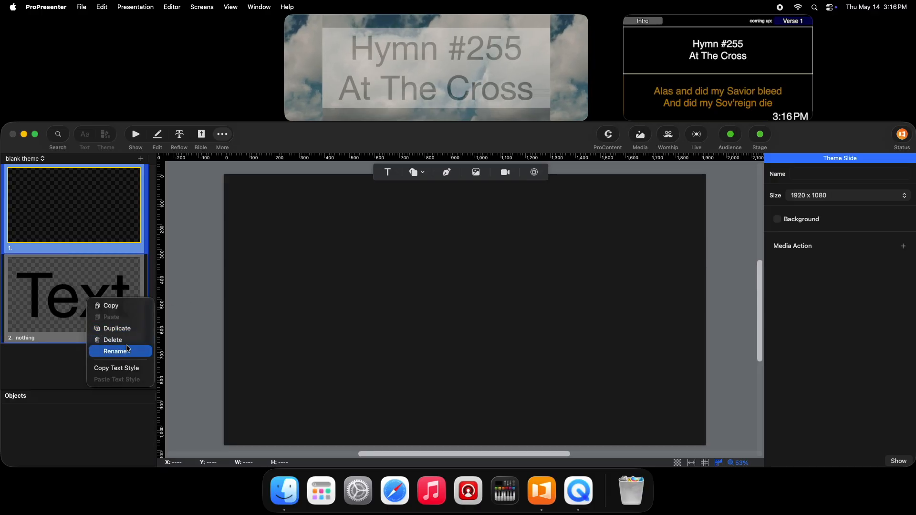
pyautogui.click(113, 340)
pyautogui.click(132, 143)
# Open the list of available themes for the Intro slide.
pyautogui.click(263, 202)
pyautogui.rightClick(255, 204)
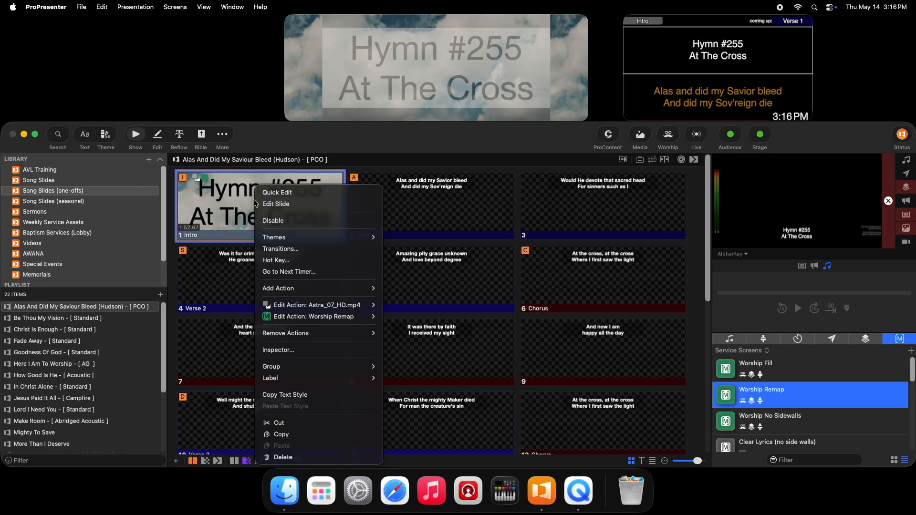
pyautogui.moveTo(354, 241)
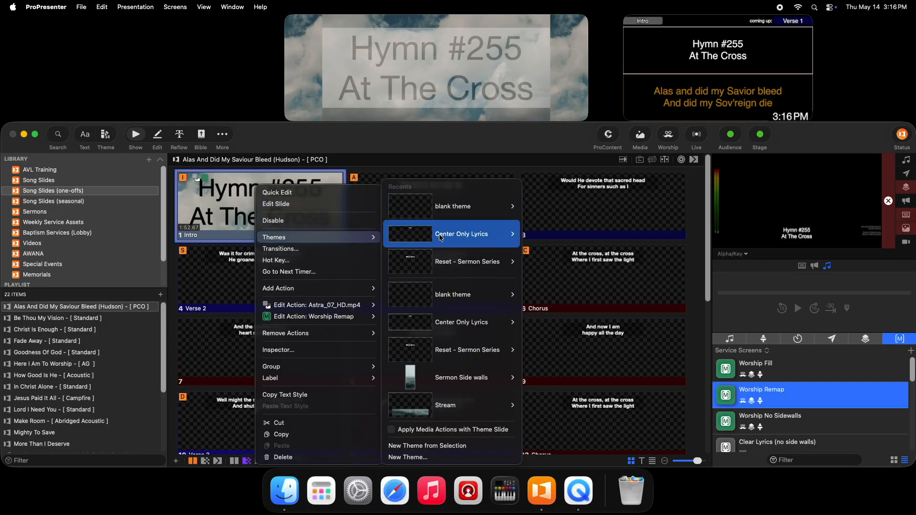